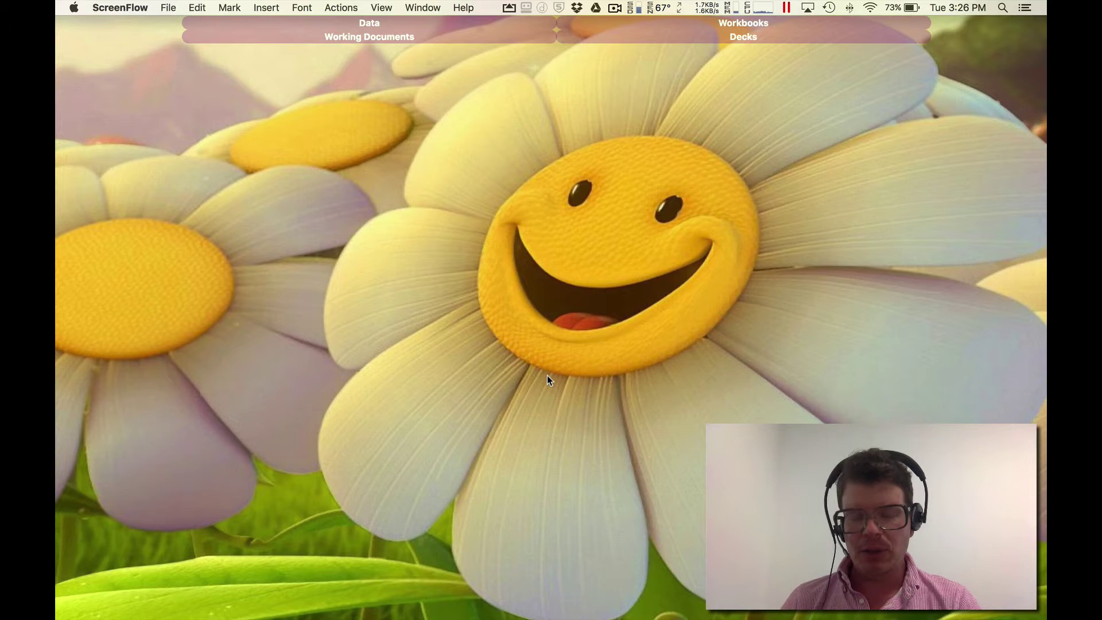
Bring forward the Chrome window showing Tableau Server's default project workbooks.
{"action": "key", "text": "super+Tab"}
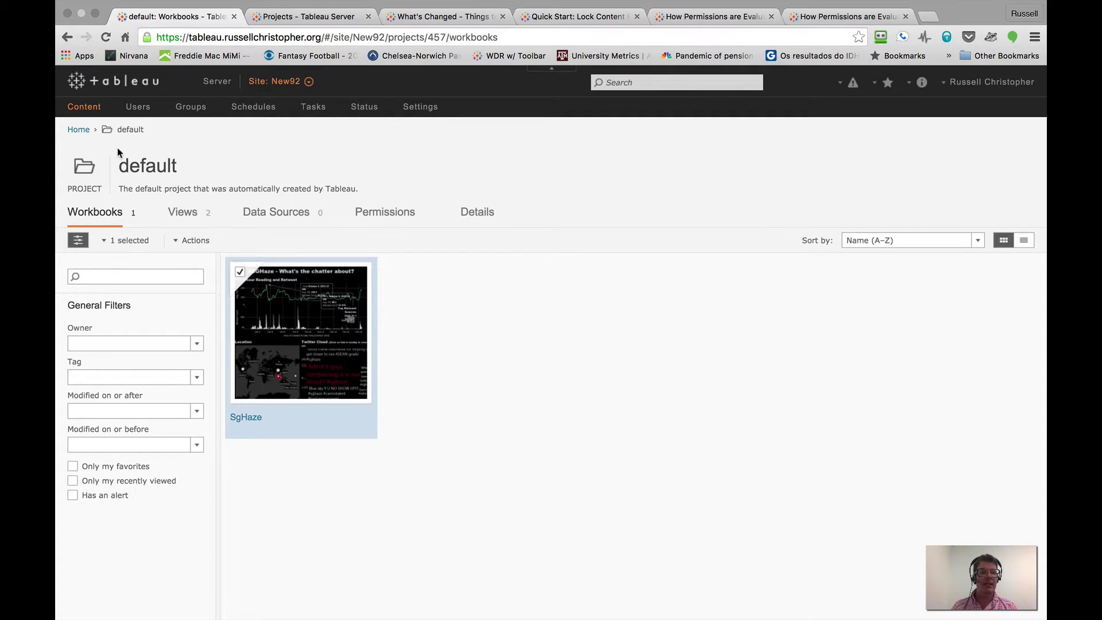
Open the default project's Permissions from the Projects list and expand the Workbooks capabilities.
{"action": "left_click", "coordinate": [85, 109]}
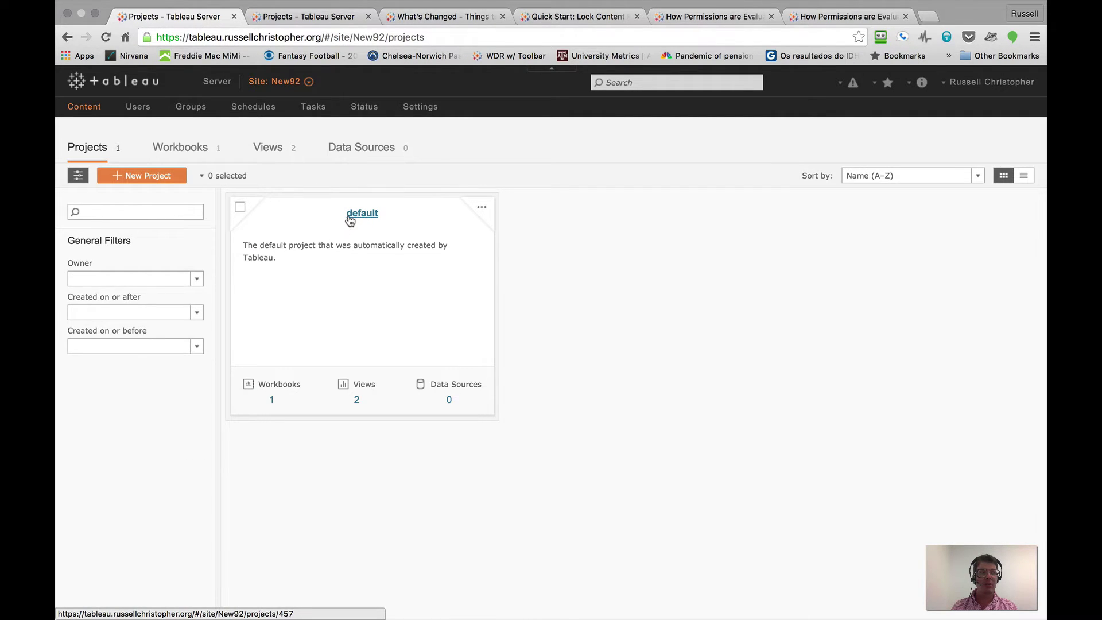
{"action": "left_click", "coordinate": [484, 209]}
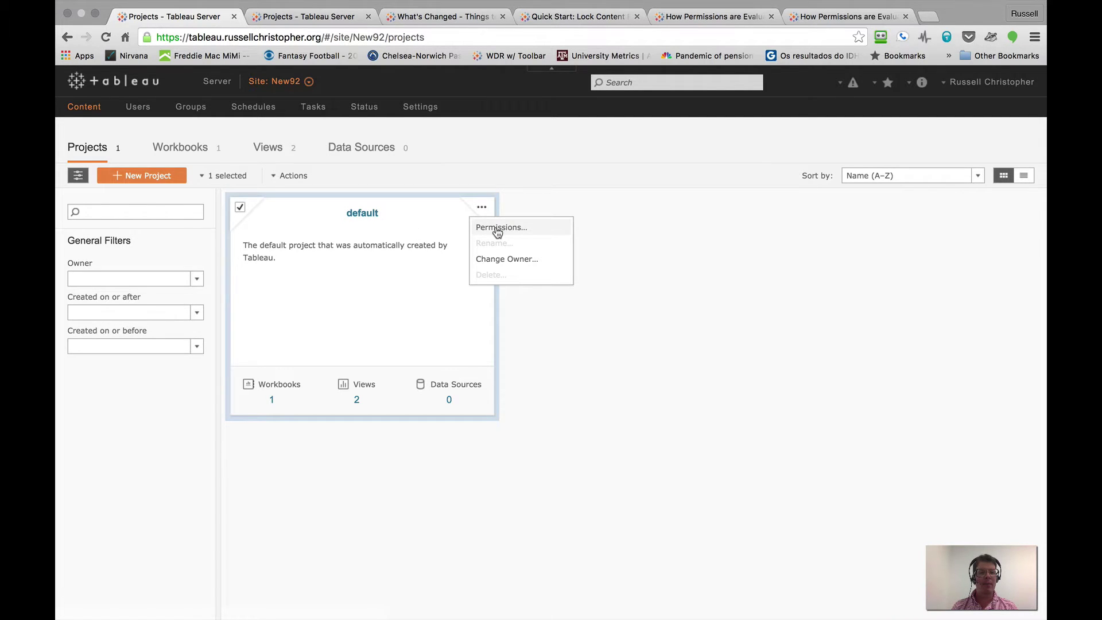
{"action": "left_click", "coordinate": [498, 229]}
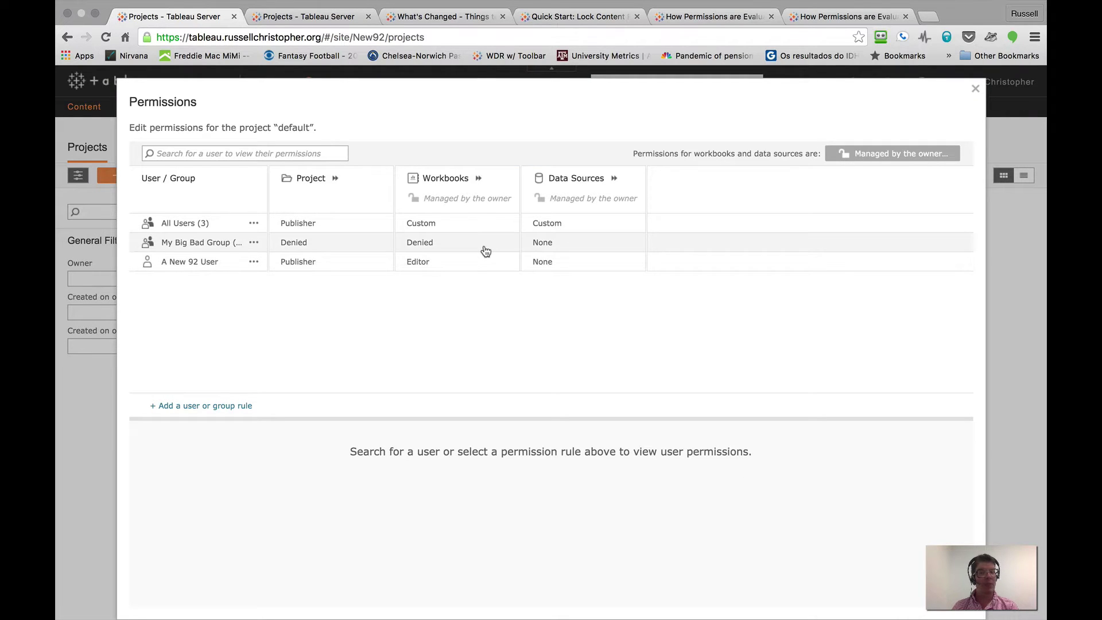
{"action": "left_click", "coordinate": [478, 178]}
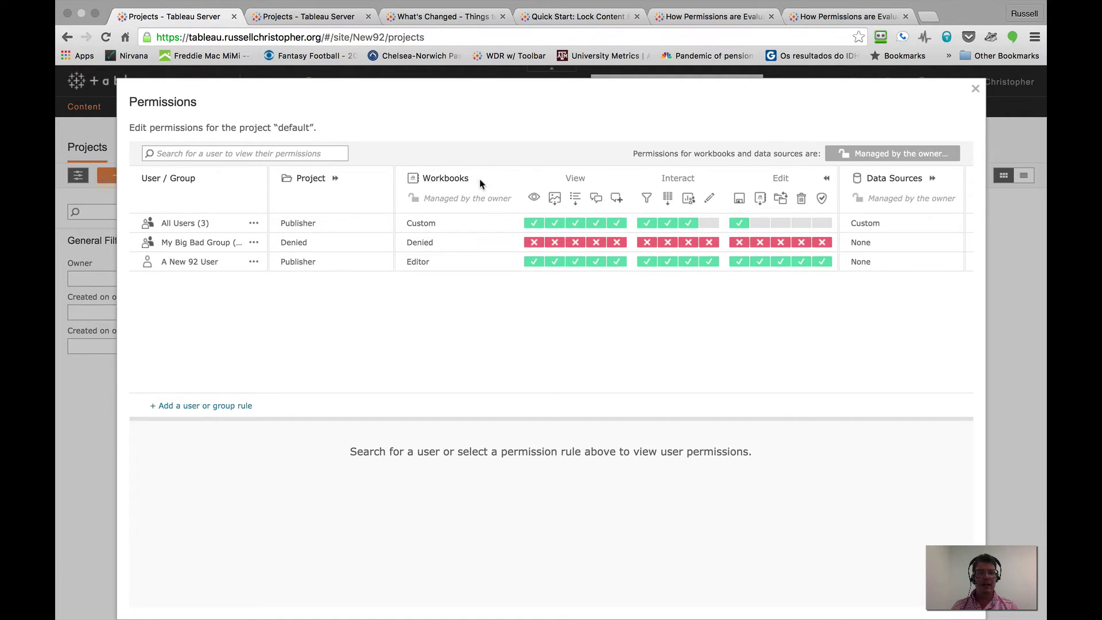
Switch between Project and Workbook capabilities, and compare with the older layout in the other tab.
{"action": "left_click", "coordinate": [337, 179]}
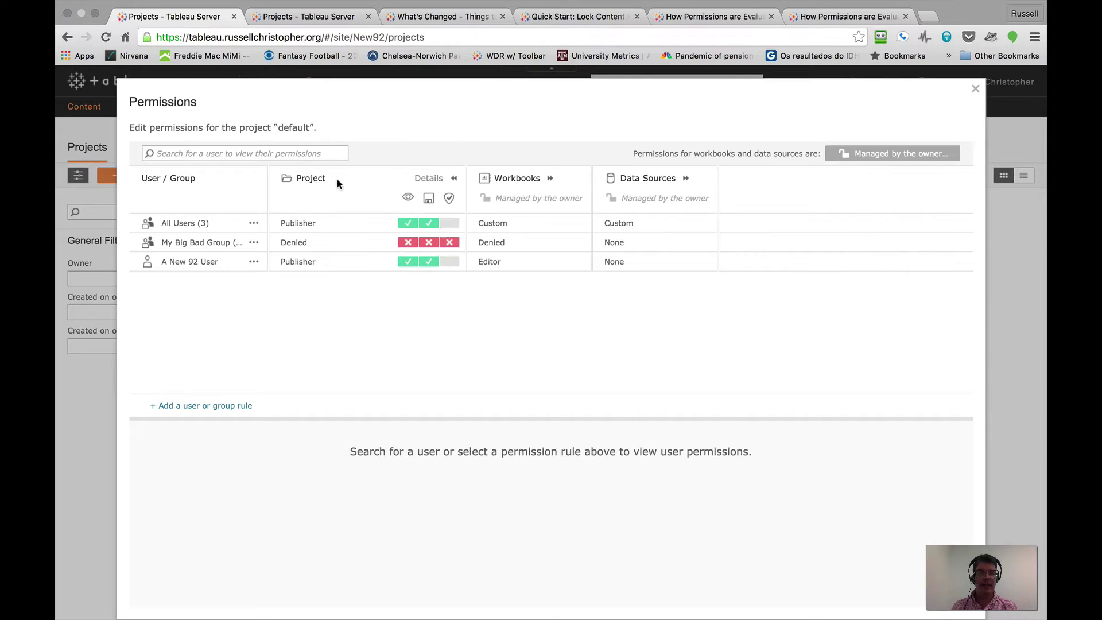
{"action": "left_click", "coordinate": [551, 180]}
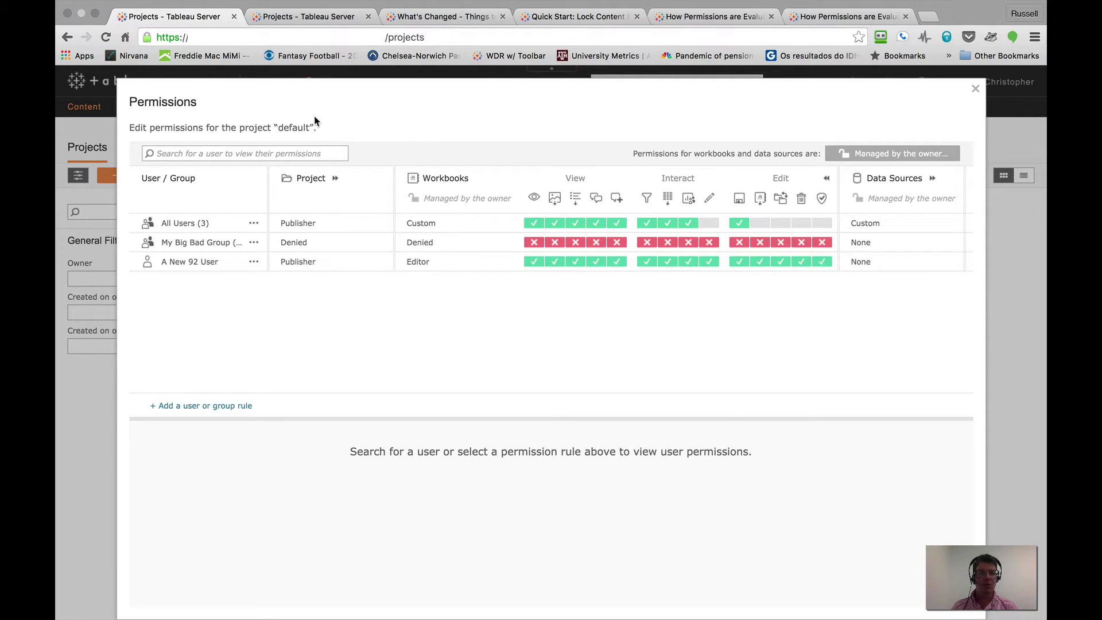
{"action": "left_click", "coordinate": [312, 18]}
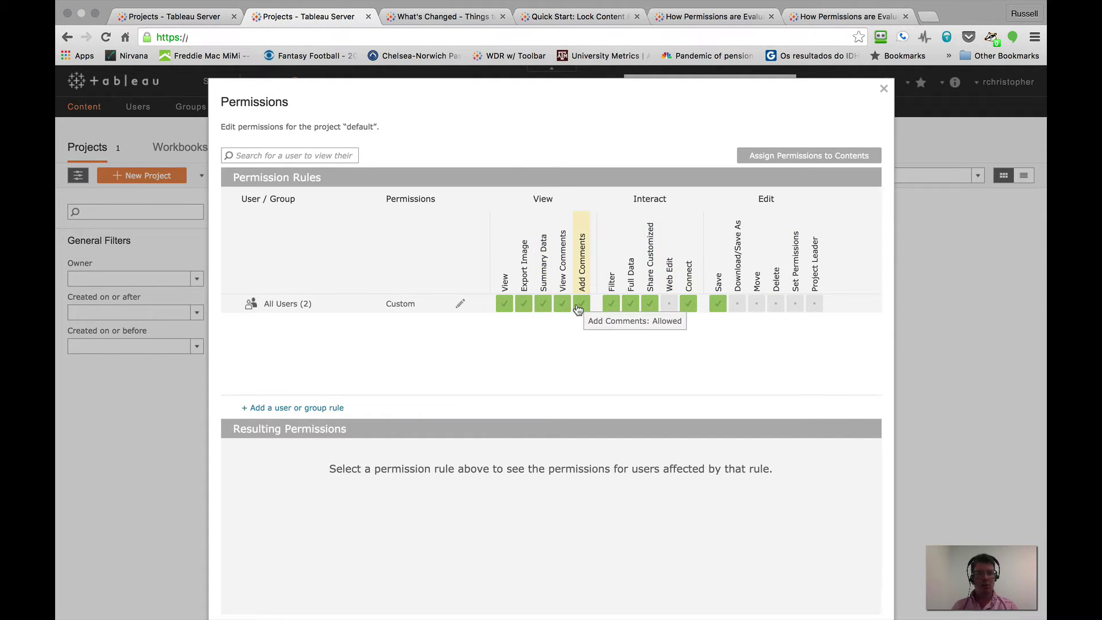
{"action": "left_click", "coordinate": [201, 17]}
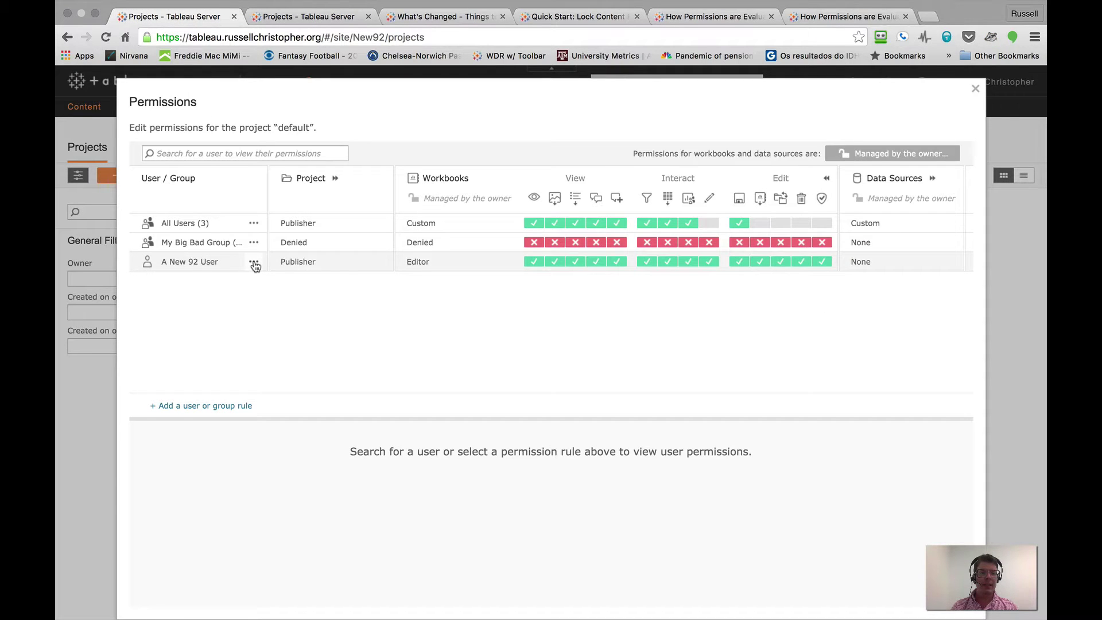
Deny the View capability in the single user's workbook rule and save it.
{"action": "left_click", "coordinate": [253, 262]}
{"action": "left_click", "coordinate": [254, 282]}
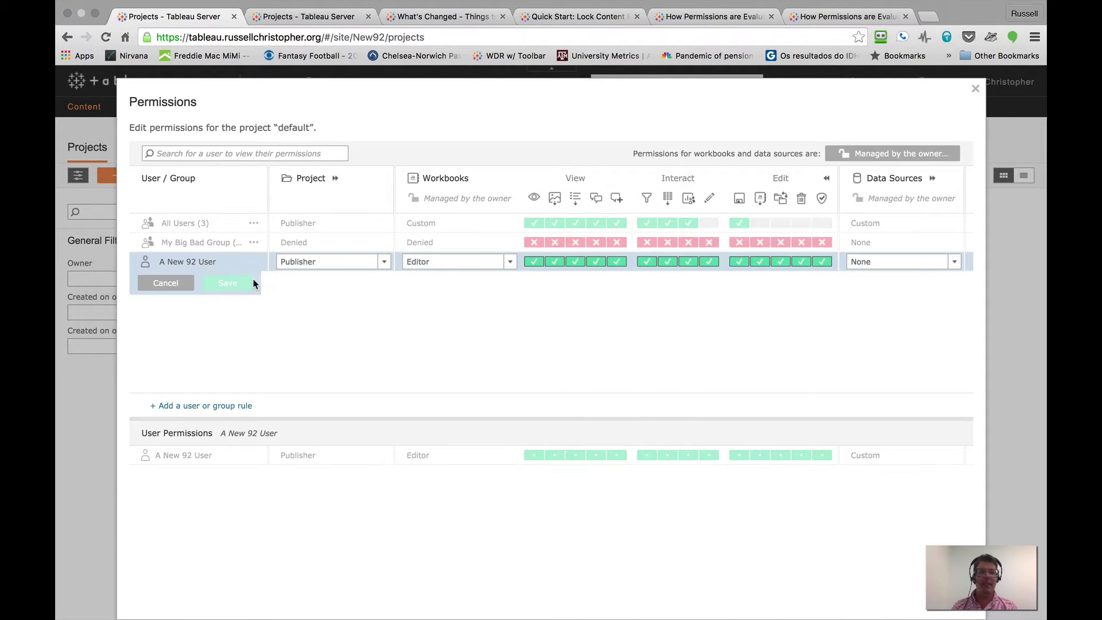
{"action": "left_click", "coordinate": [534, 263]}
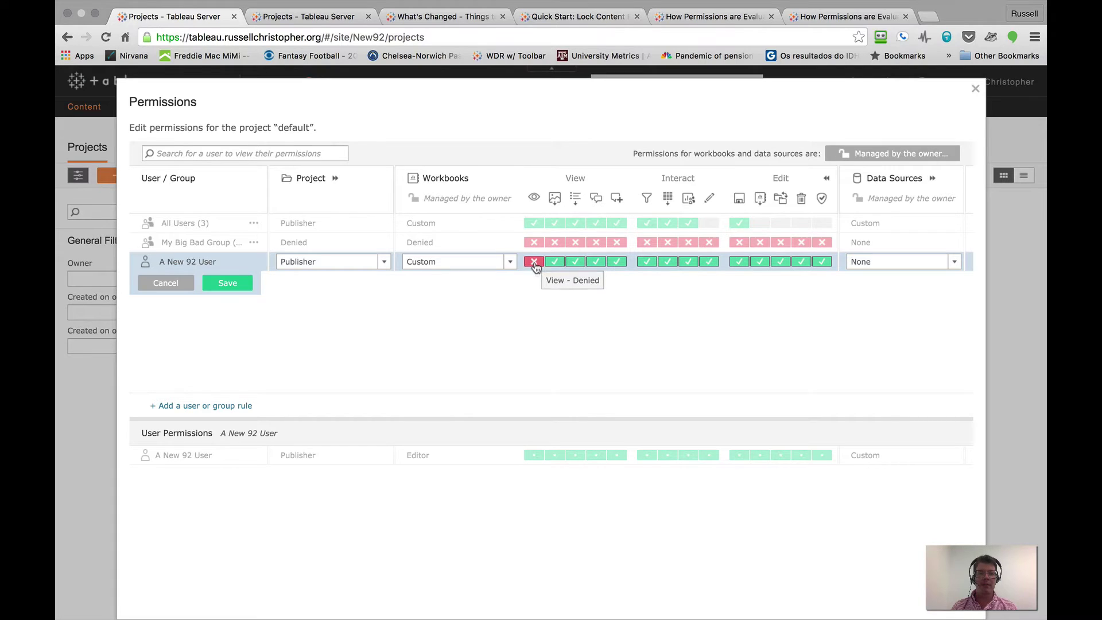
{"action": "left_click", "coordinate": [240, 287]}
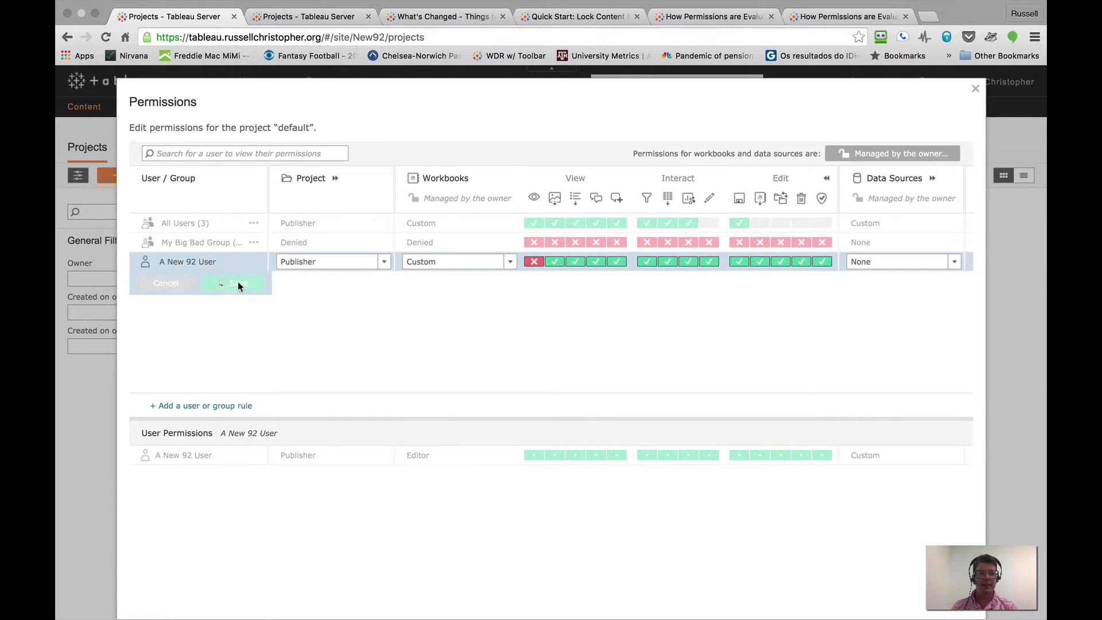
In the default project's workbooks, select SgHaze and bring up its Actions menu.
{"action": "left_click", "coordinate": [978, 90]}
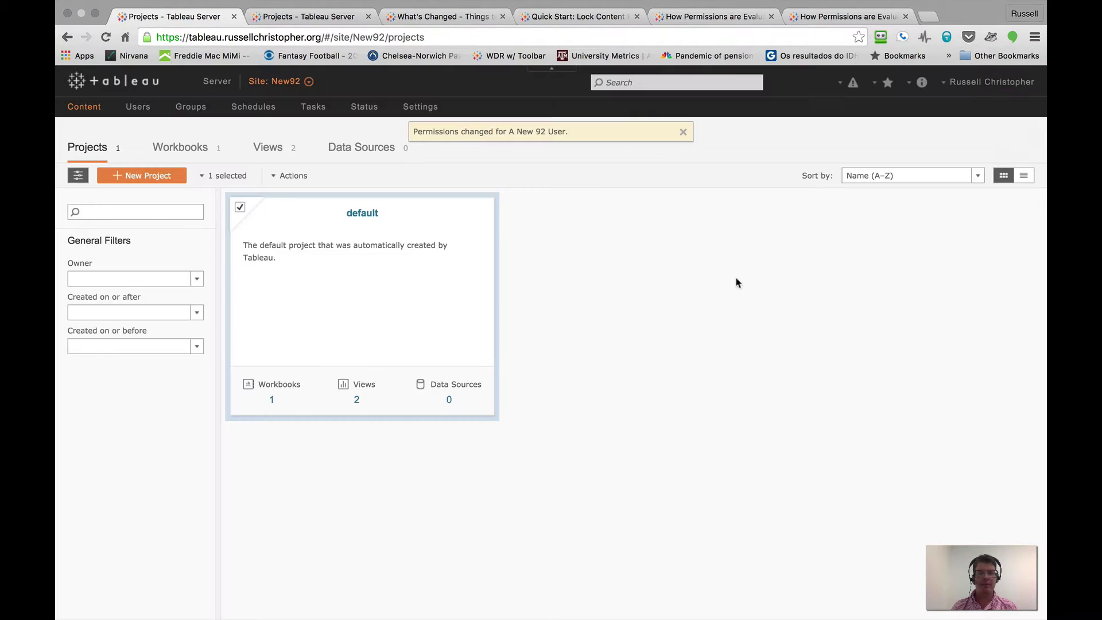
{"action": "left_click", "coordinate": [367, 215]}
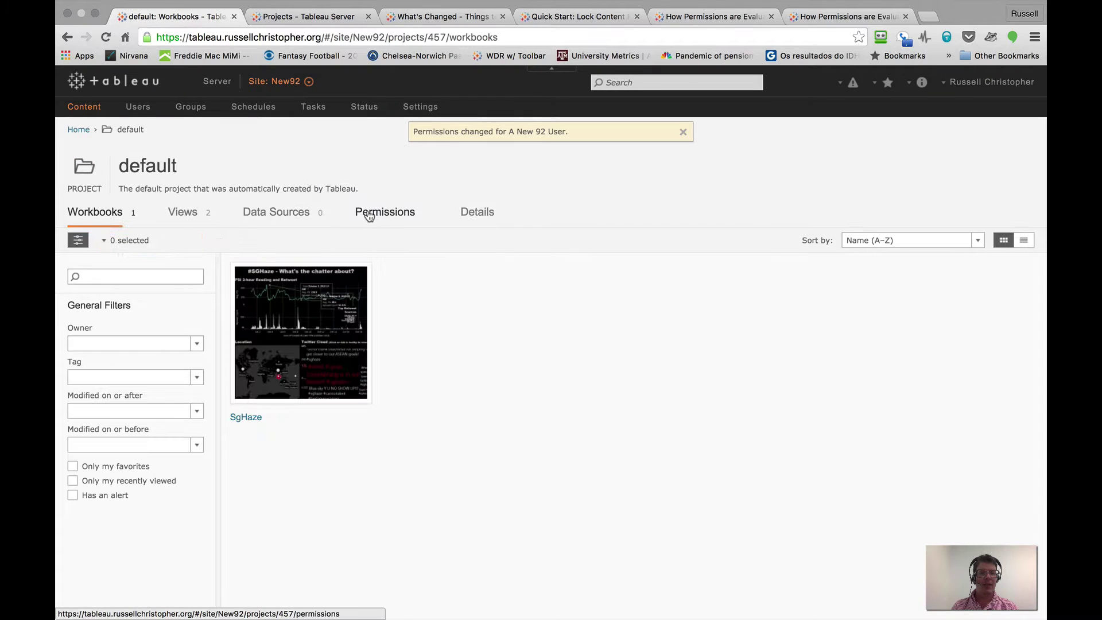
{"action": "left_click", "coordinate": [240, 274]}
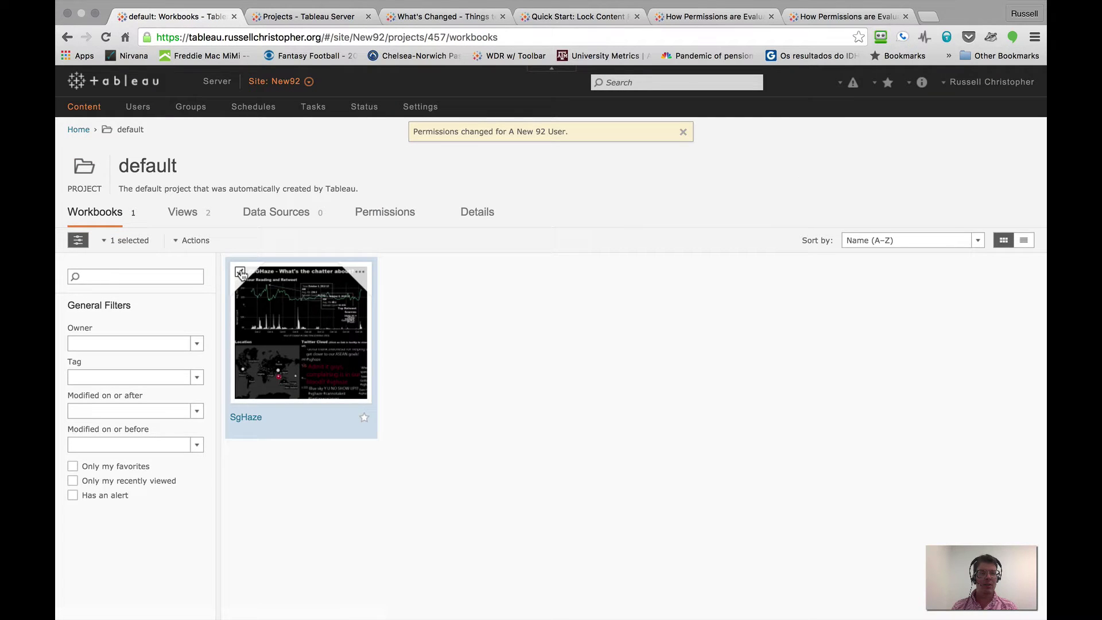
{"action": "left_click", "coordinate": [194, 240]}
View SgHaze's permissions, compare them with the project permissions tab, then close the dialog.
{"action": "left_click", "coordinate": [210, 304]}
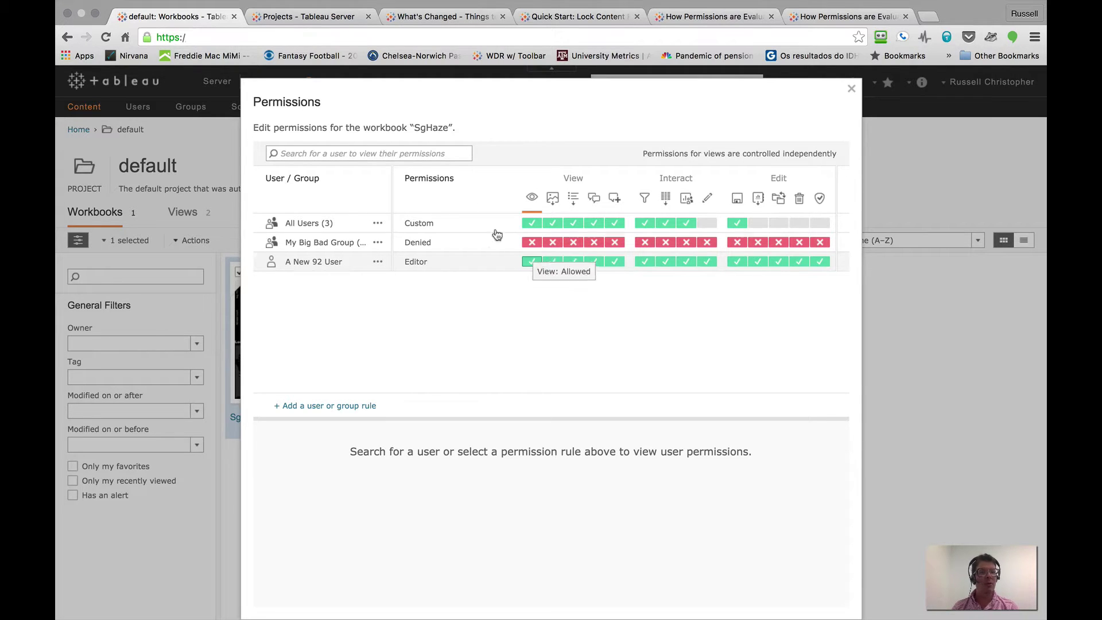
{"action": "left_click", "coordinate": [301, 17]}
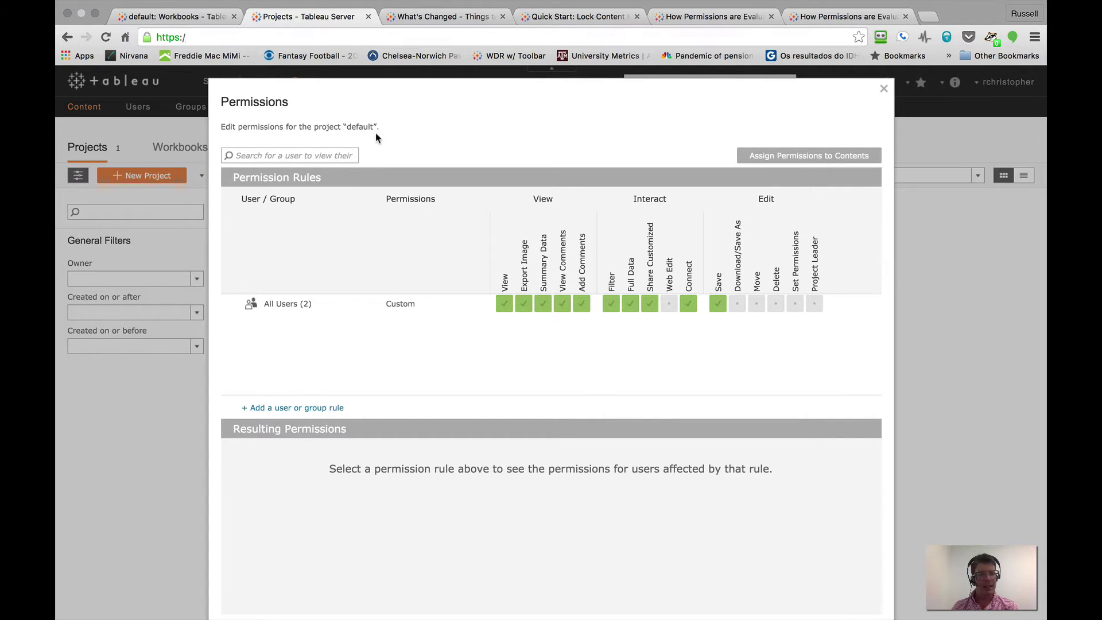
{"action": "left_click", "coordinate": [158, 16]}
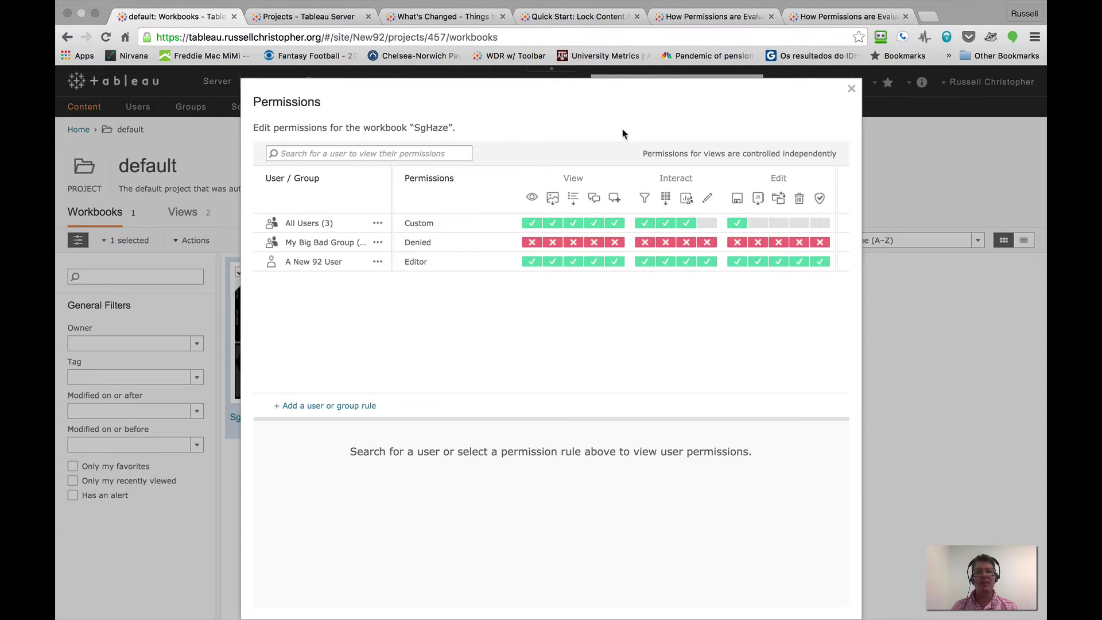
{"action": "left_click", "coordinate": [852, 89]}
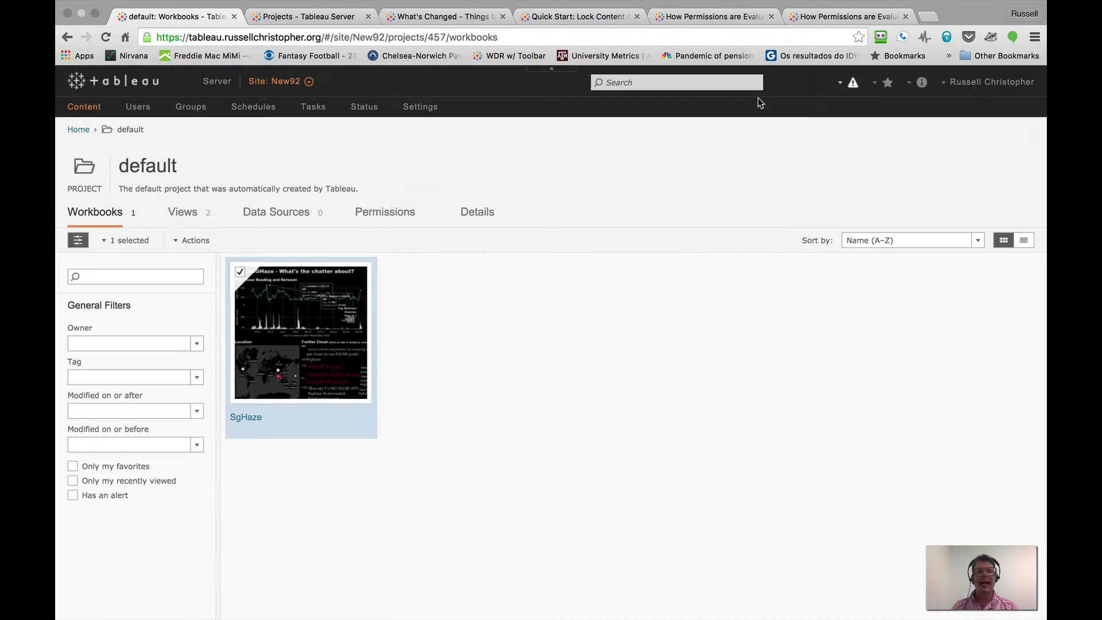
From Content, choose Permissions on the default project card again.
{"action": "left_click", "coordinate": [74, 106]}
{"action": "left_click", "coordinate": [483, 209]}
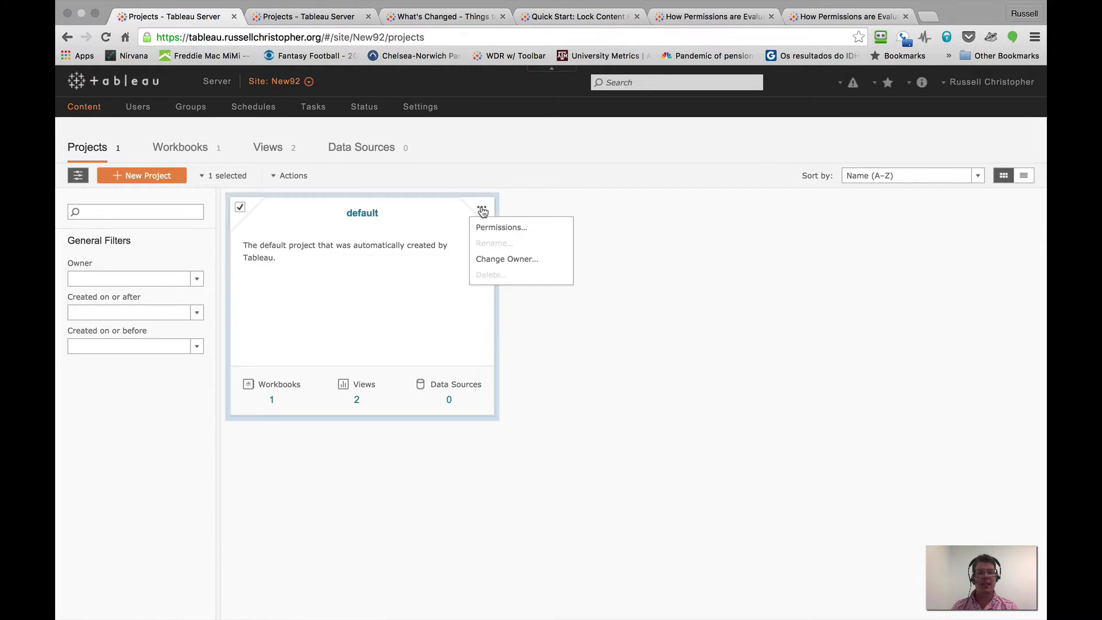
{"action": "left_click", "coordinate": [493, 226]}
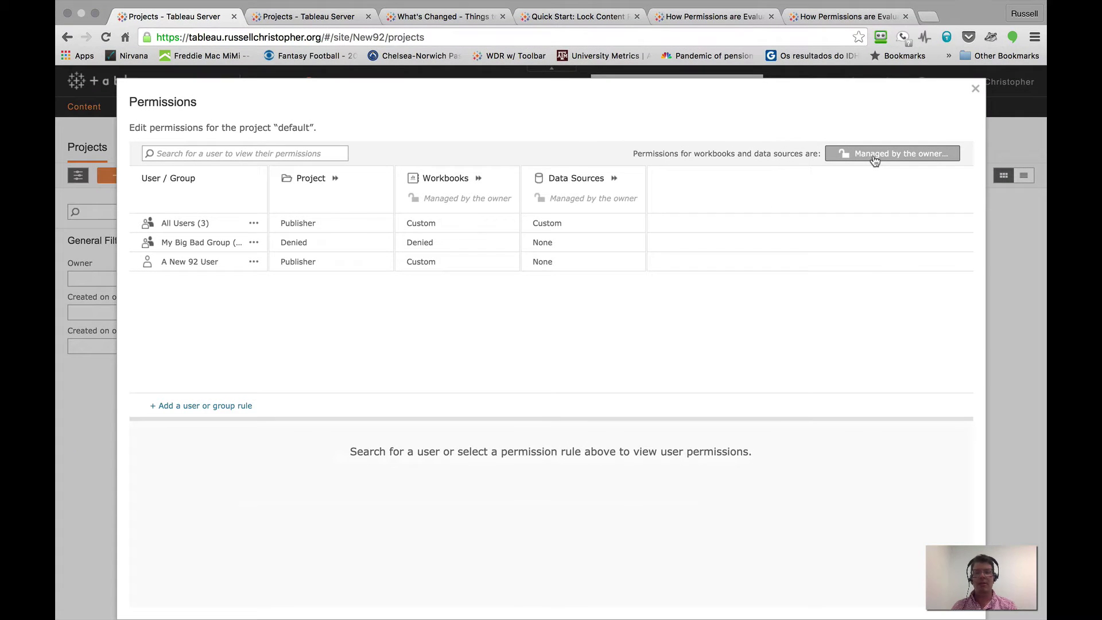
Change content permissions from 'Managed by the owner' to 'Locked to the project' and save.
{"action": "left_click", "coordinate": [874, 157]}
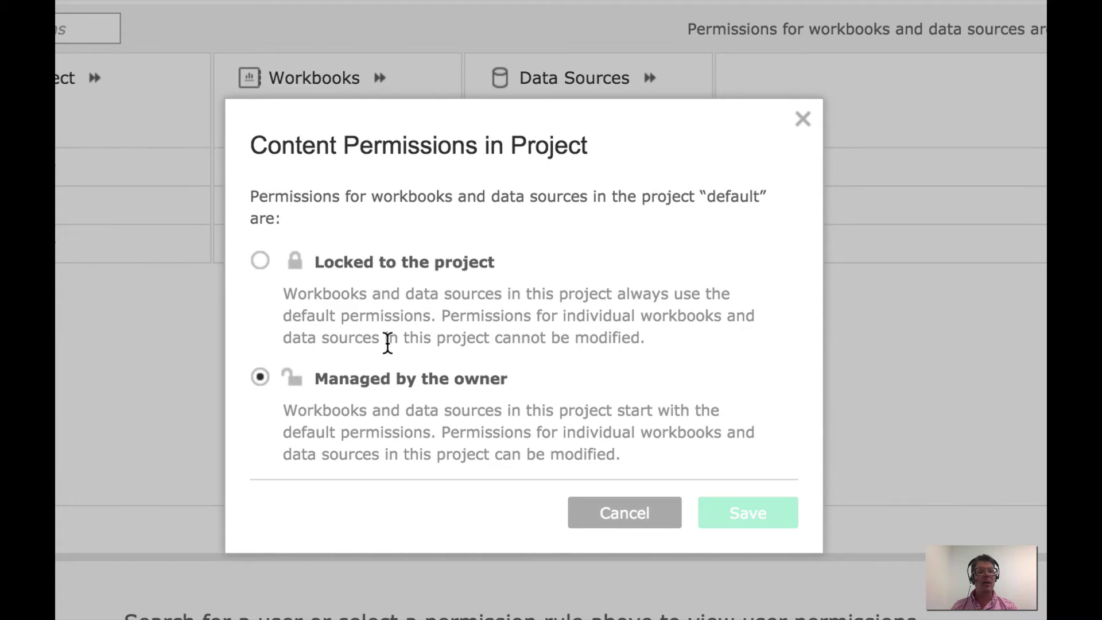
{"action": "left_click", "coordinate": [261, 263]}
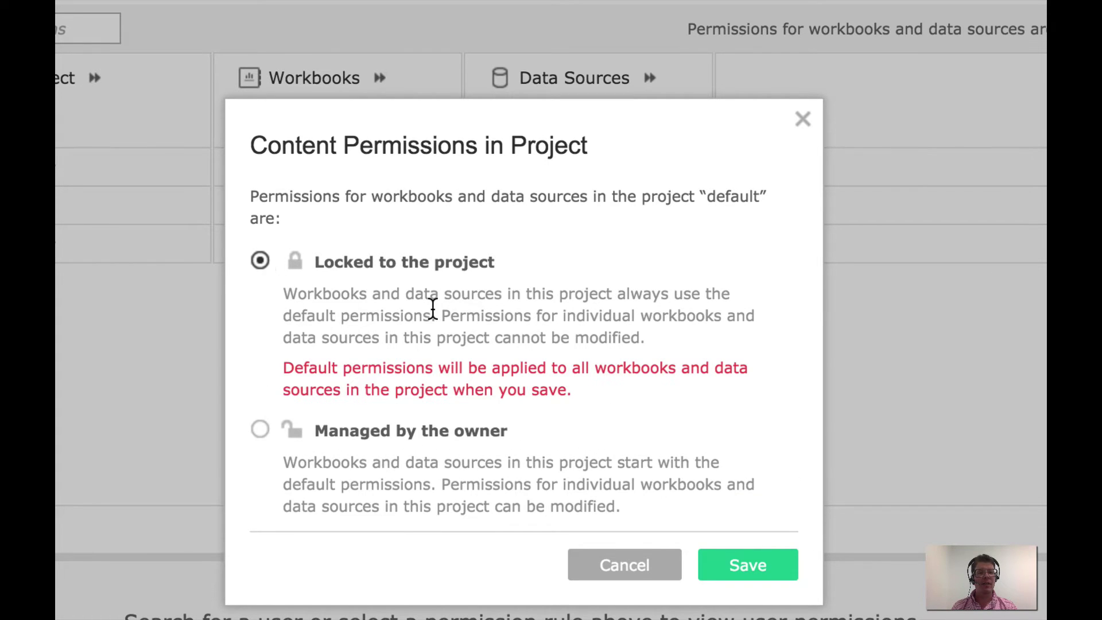
{"action": "left_click_drag", "start_coordinate": [442, 315], "coordinate": [638, 333]}
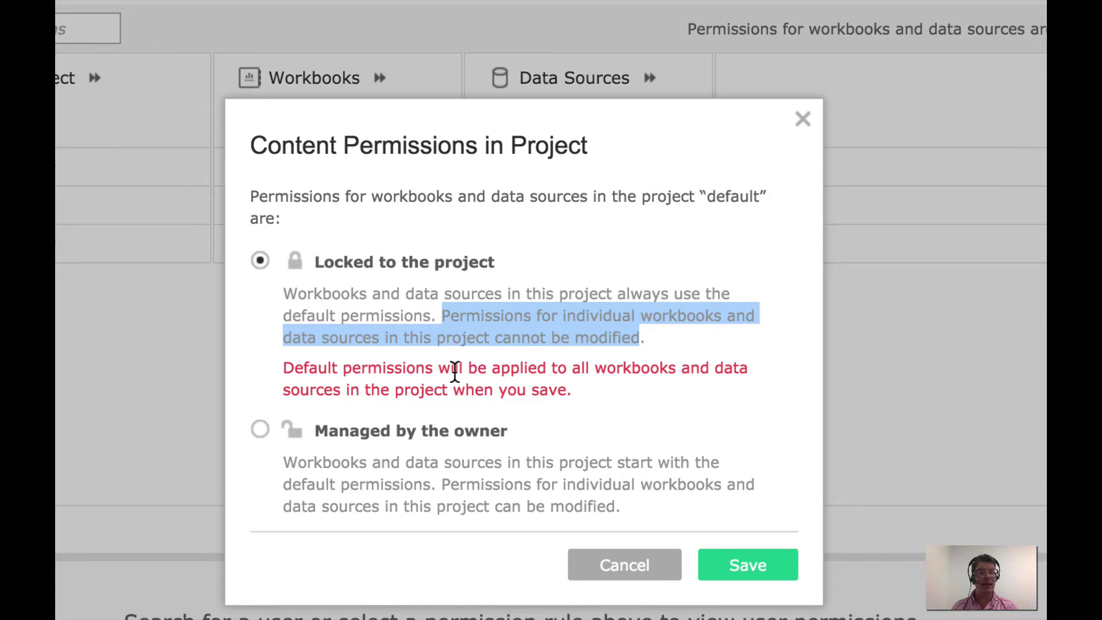
{"action": "left_click", "coordinate": [478, 370]}
{"action": "left_click_drag", "start_coordinate": [478, 369], "coordinate": [585, 394]}
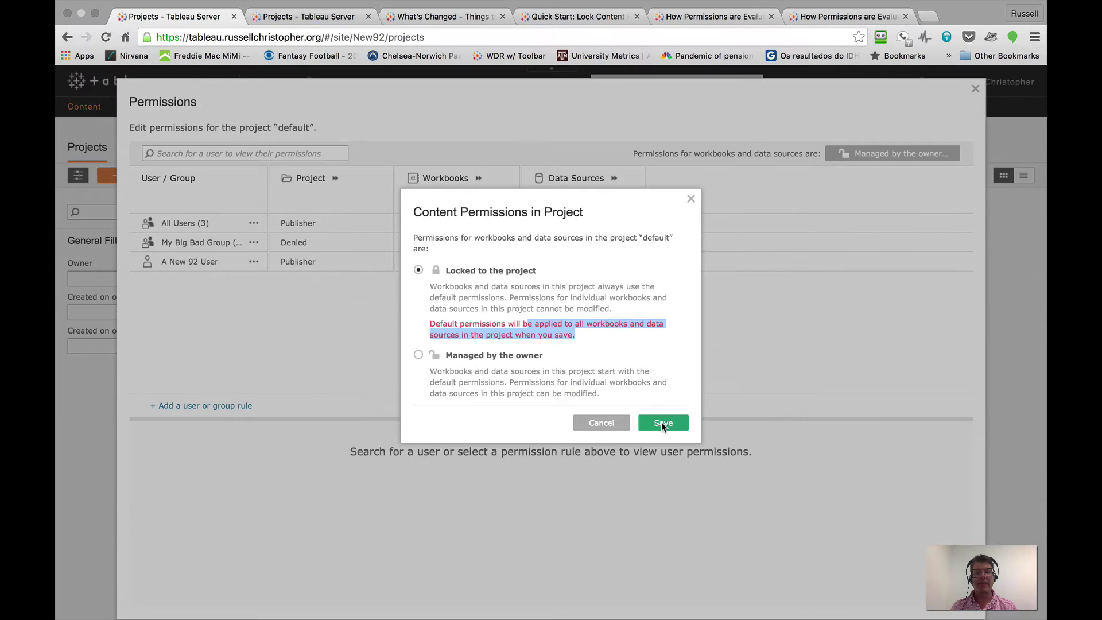
{"action": "left_click", "coordinate": [662, 423]}
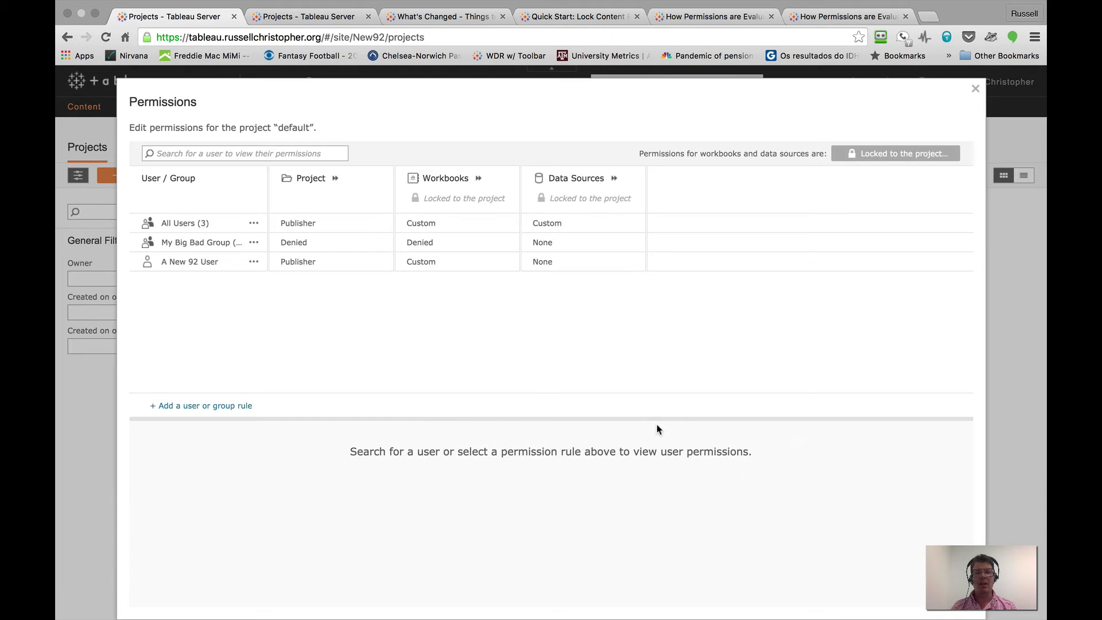
Close the project permissions and view the SgHaze workbook's now-locked Permissions dialog.
{"action": "left_click", "coordinate": [975, 90]}
{"action": "left_click", "coordinate": [372, 217]}
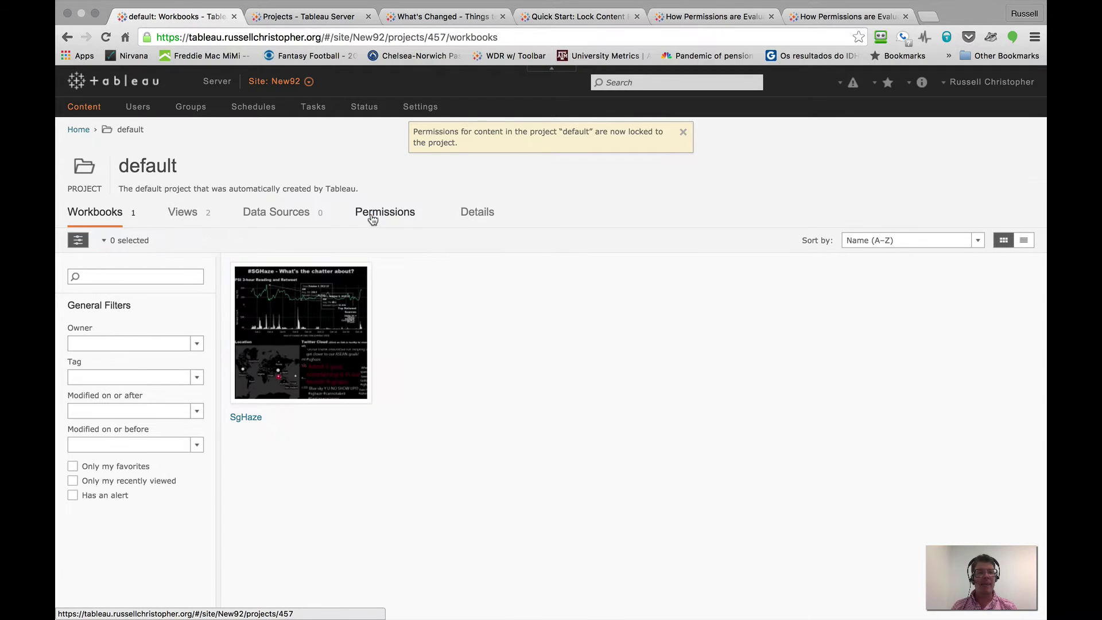
{"action": "left_click", "coordinate": [240, 272]}
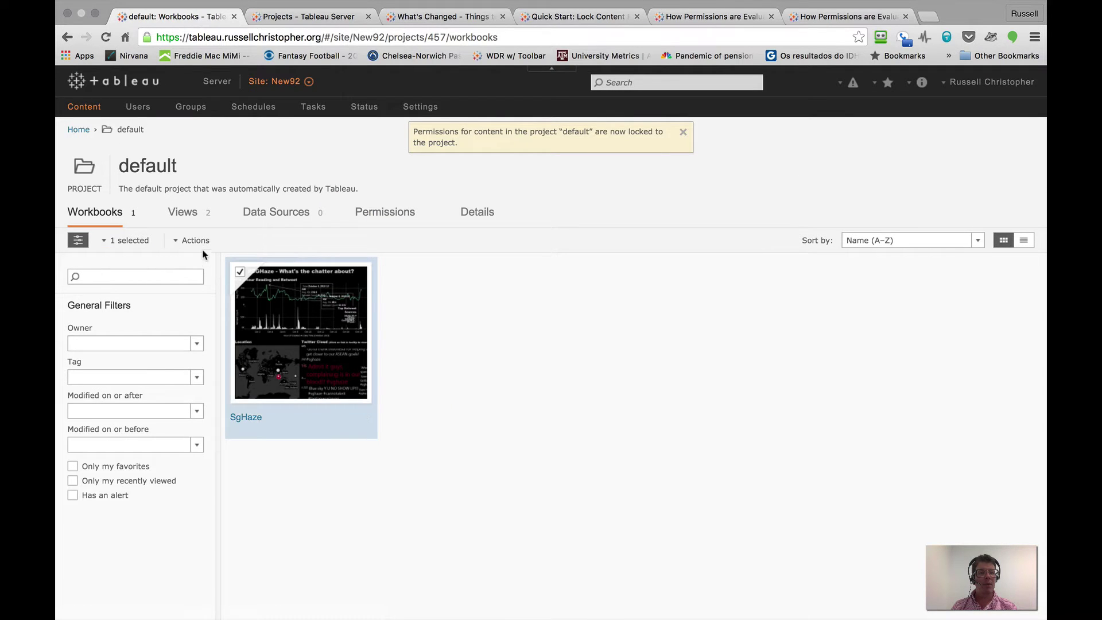
{"action": "left_click", "coordinate": [195, 240]}
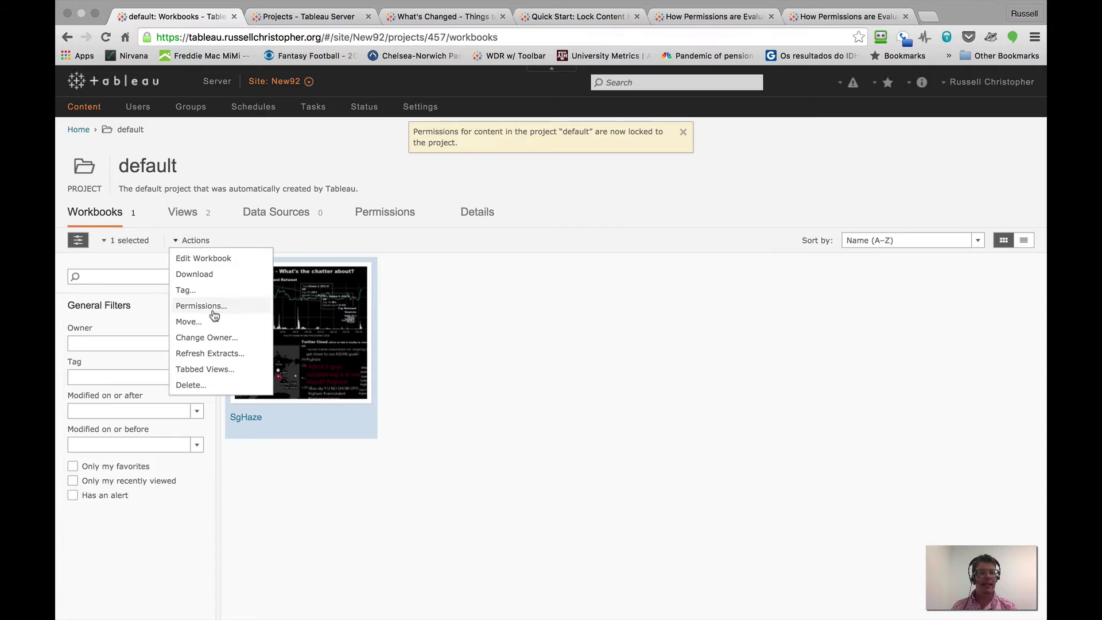
{"action": "left_click", "coordinate": [213, 306]}
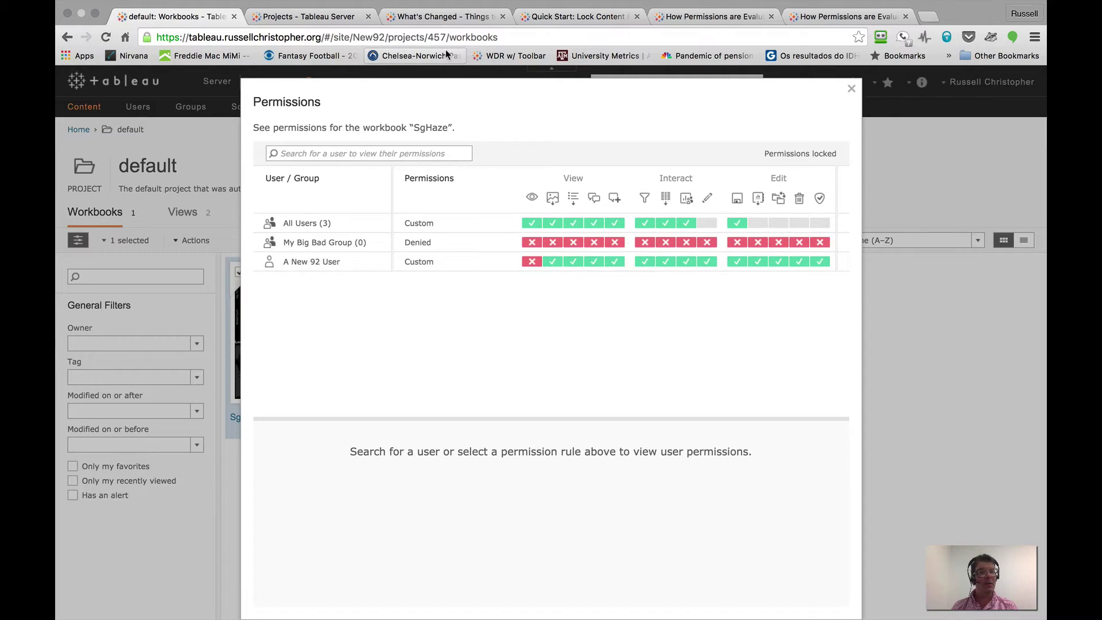
Highlight the 'Assign Permissions to Contents' heading and its removal note on What's Changed.
{"action": "left_click", "coordinate": [430, 17]}
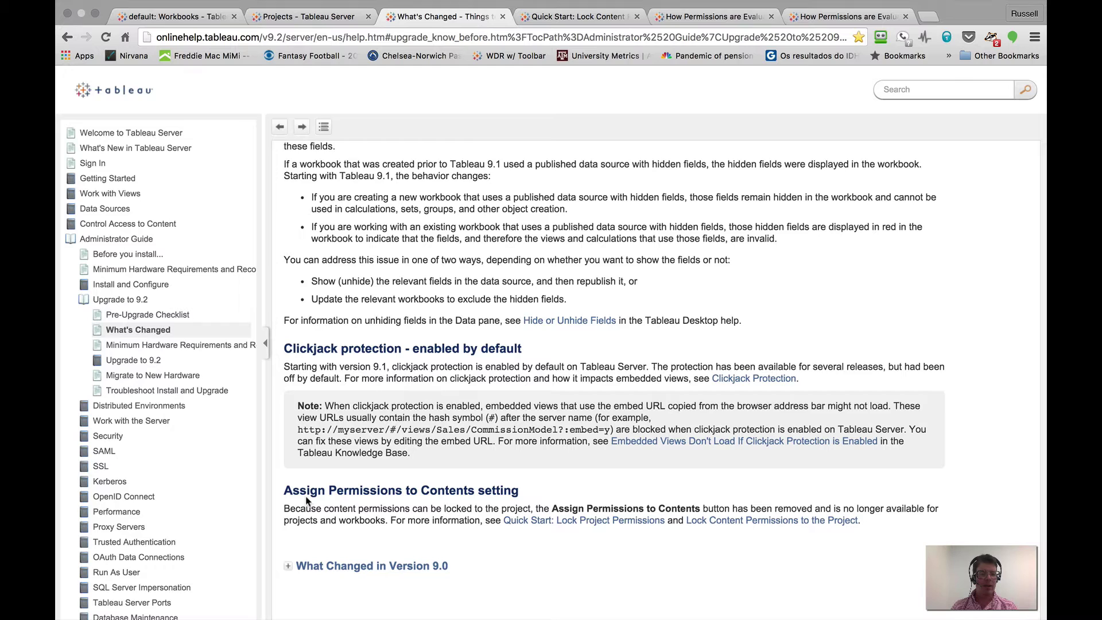
{"action": "left_click_drag", "start_coordinate": [286, 489], "coordinate": [522, 498]}
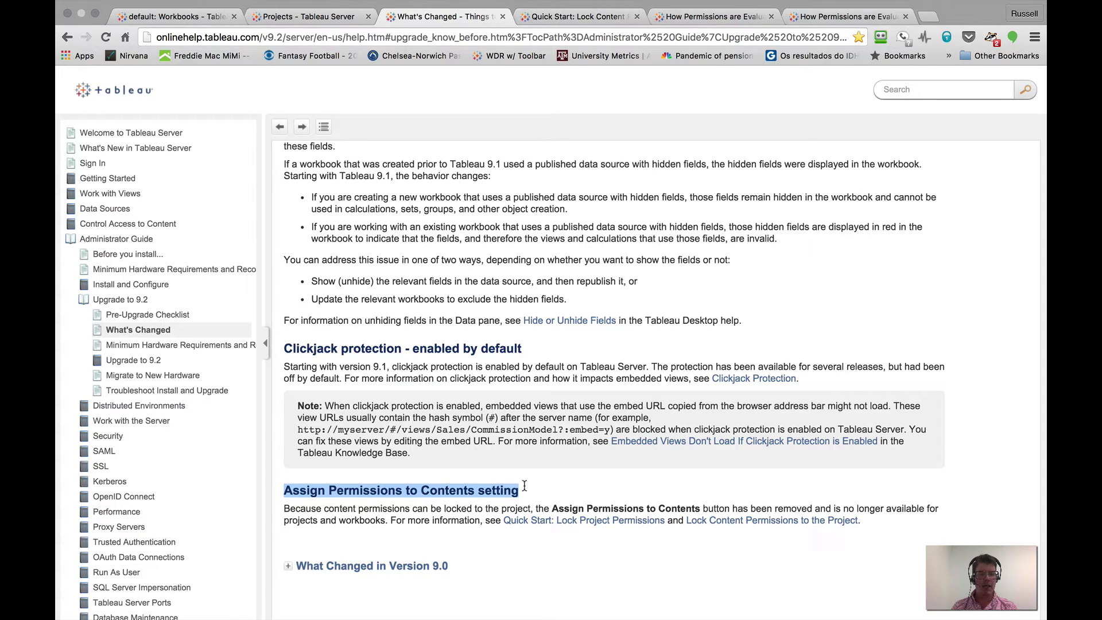
{"action": "scroll", "coordinate": [525, 488], "scroll_direction": "up", "scroll_amount": 1}
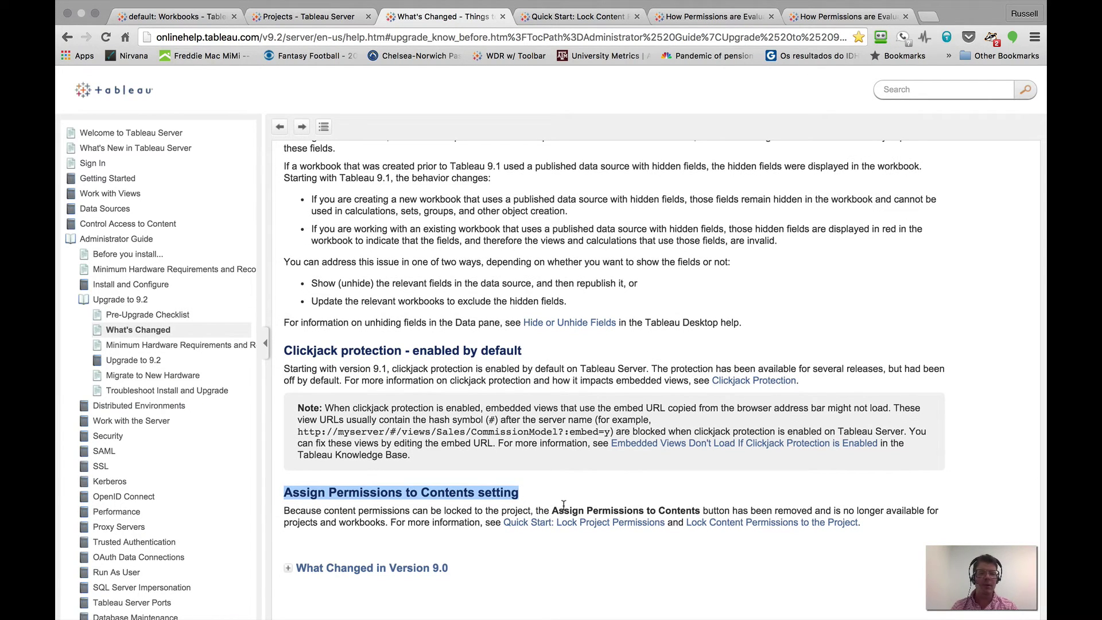
{"action": "left_click_drag", "start_coordinate": [536, 511], "coordinate": [746, 512]}
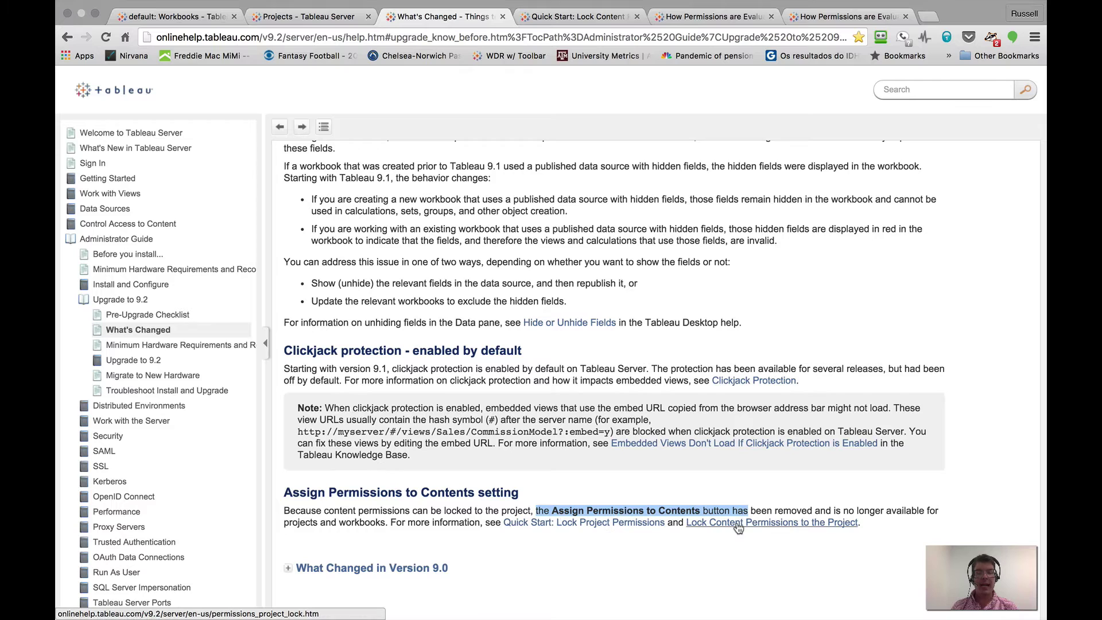
Scroll through the 'Quick Start: Lock Content Permissions' help page.
{"action": "left_click", "coordinate": [564, 17]}
{"action": "scroll", "coordinate": [488, 366], "scroll_direction": "down", "scroll_amount": 5}
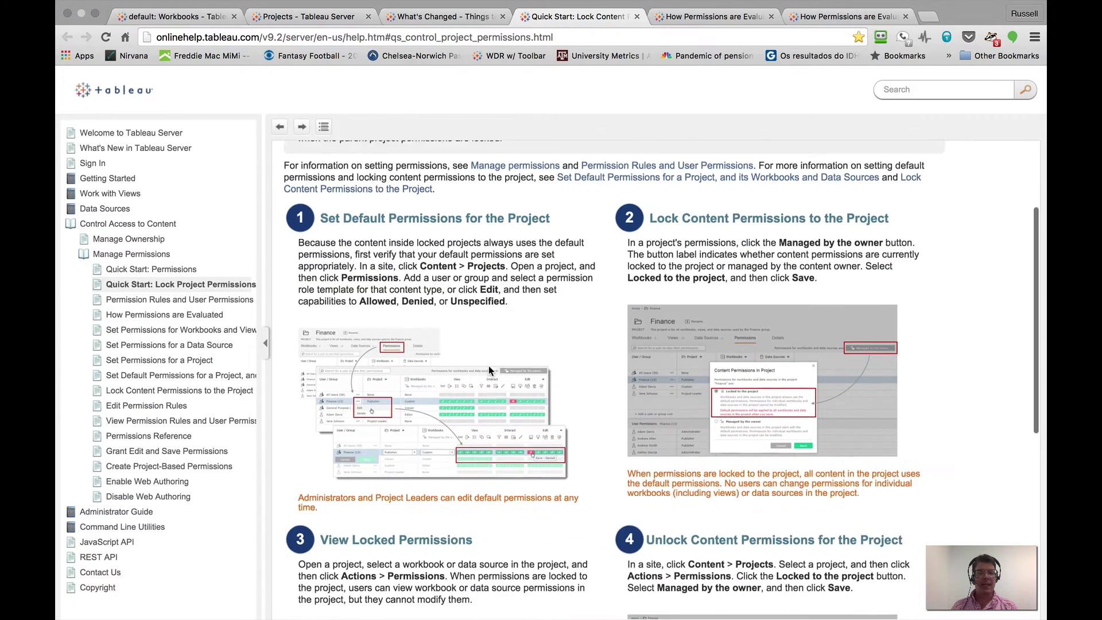
{"action": "scroll", "coordinate": [489, 370], "scroll_direction": "down", "scroll_amount": 3}
{"action": "scroll", "coordinate": [489, 370], "scroll_direction": "up", "scroll_amount": 10}
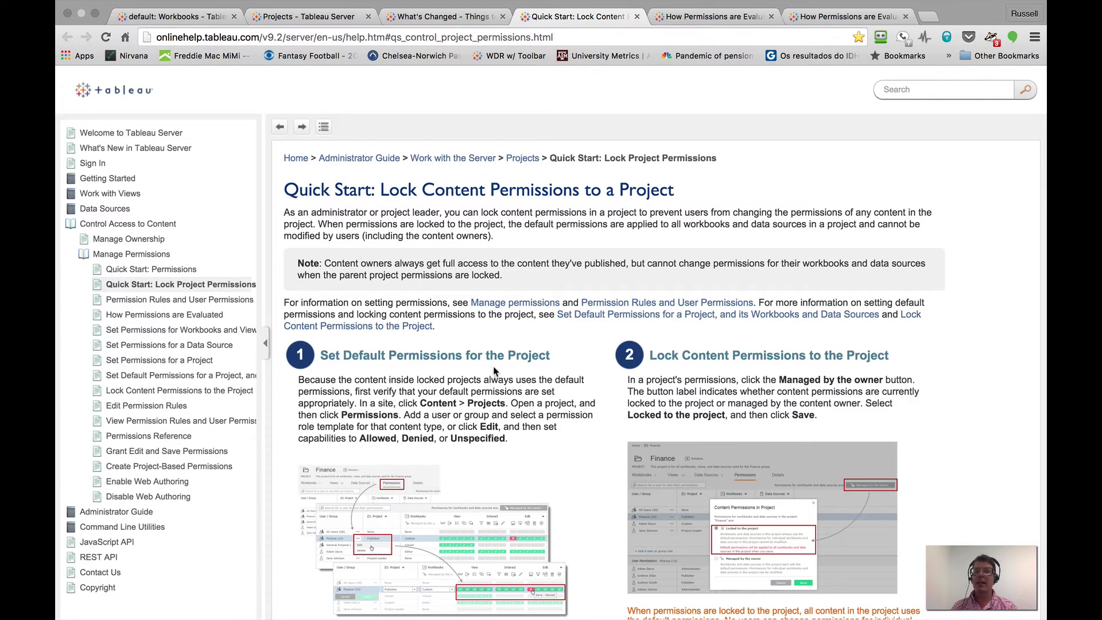
Look at 'How Permissions are Evaluated' for v9.1, then the 9.2 version.
{"action": "left_click", "coordinate": [709, 16]}
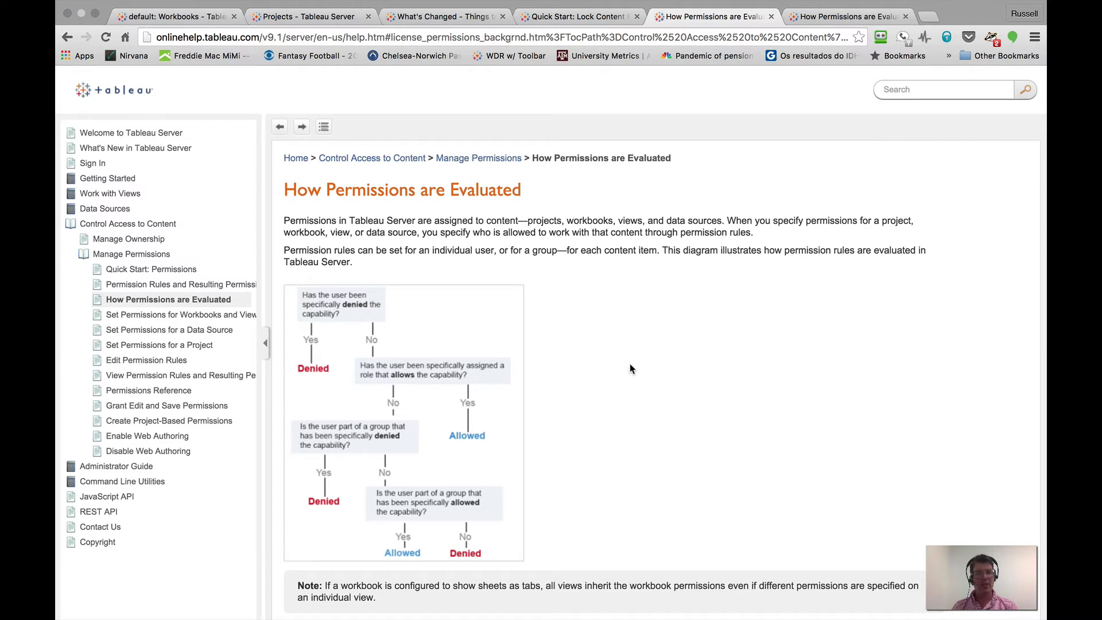
{"action": "left_click", "coordinate": [624, 38]}
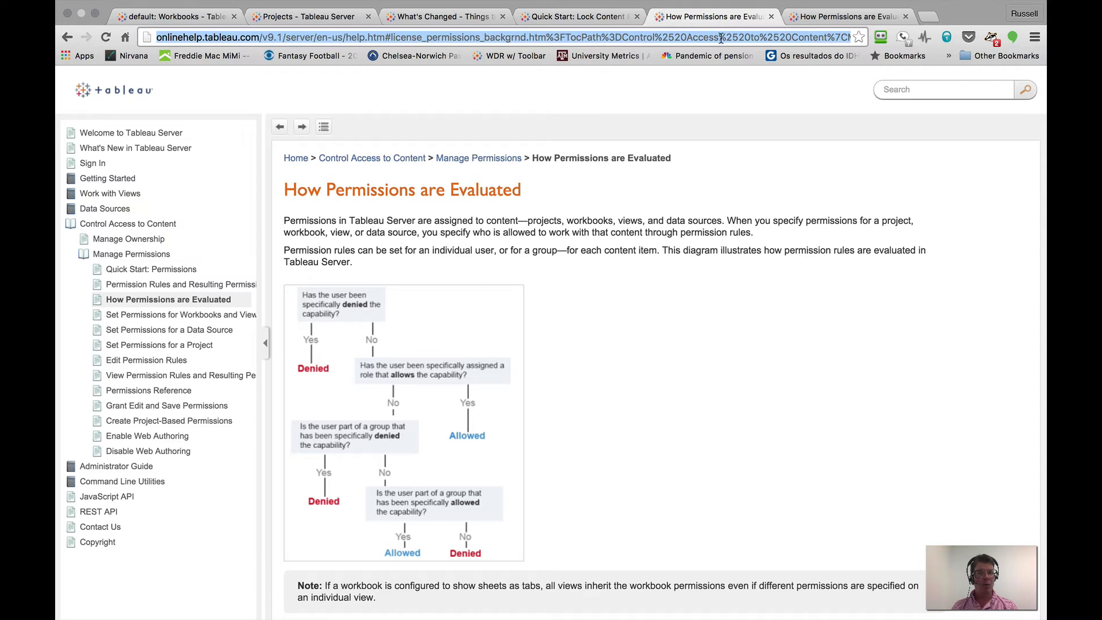
{"action": "left_click", "coordinate": [822, 19]}
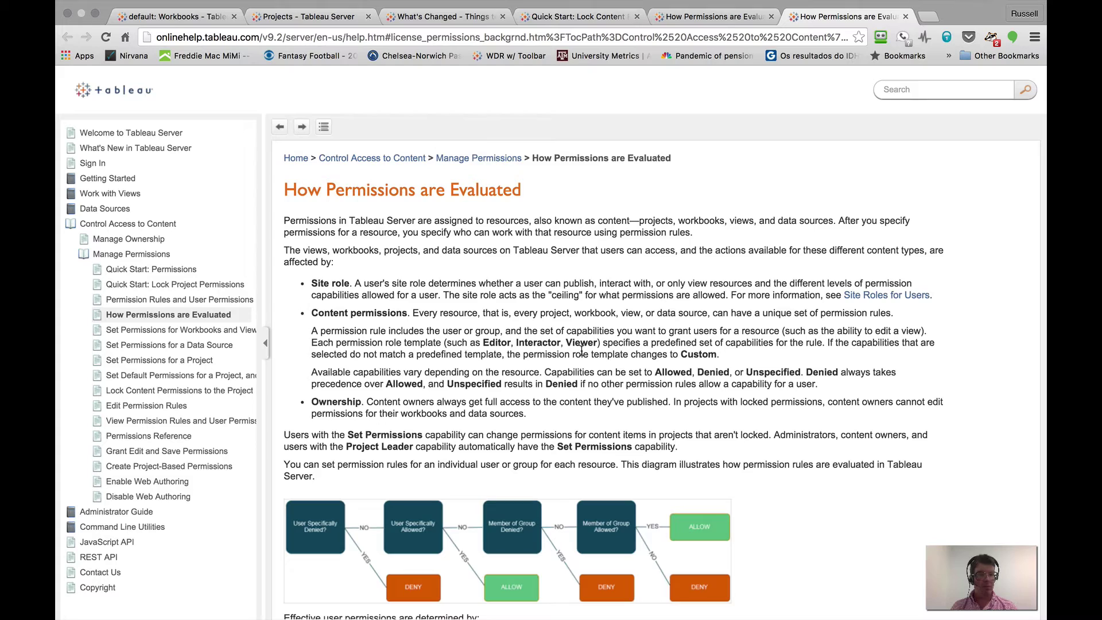
{"action": "scroll", "coordinate": [581, 348], "scroll_direction": "down", "scroll_amount": 6}
{"action": "scroll", "coordinate": [581, 348], "scroll_direction": "up", "scroll_amount": 6}
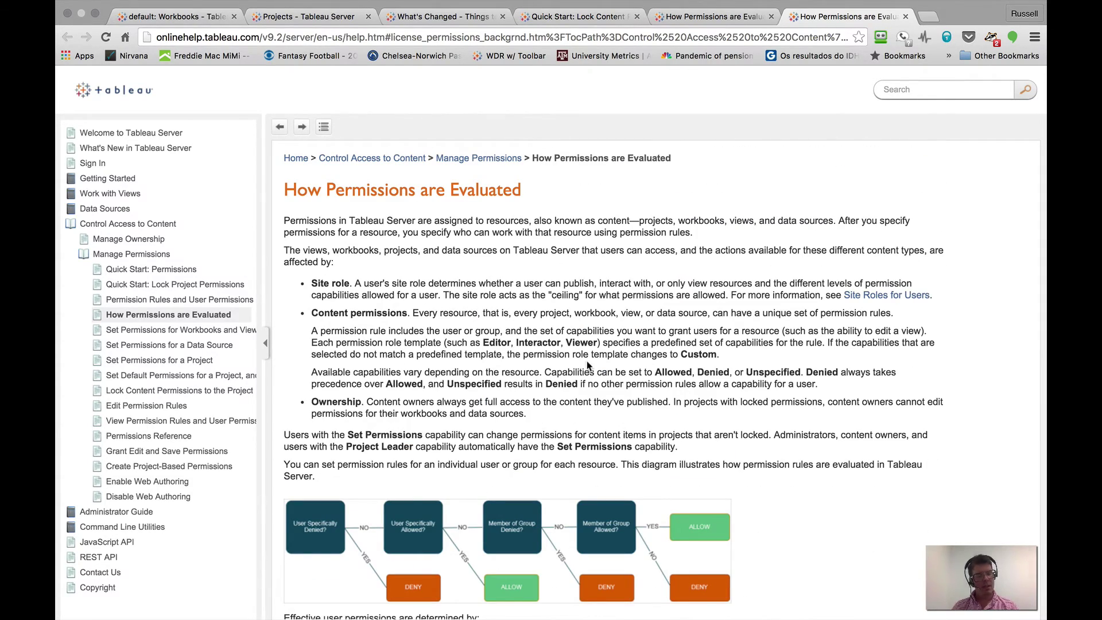
Close the SgHaze workbook's permissions and return to the site's Projects list.
{"action": "left_click", "coordinate": [192, 17]}
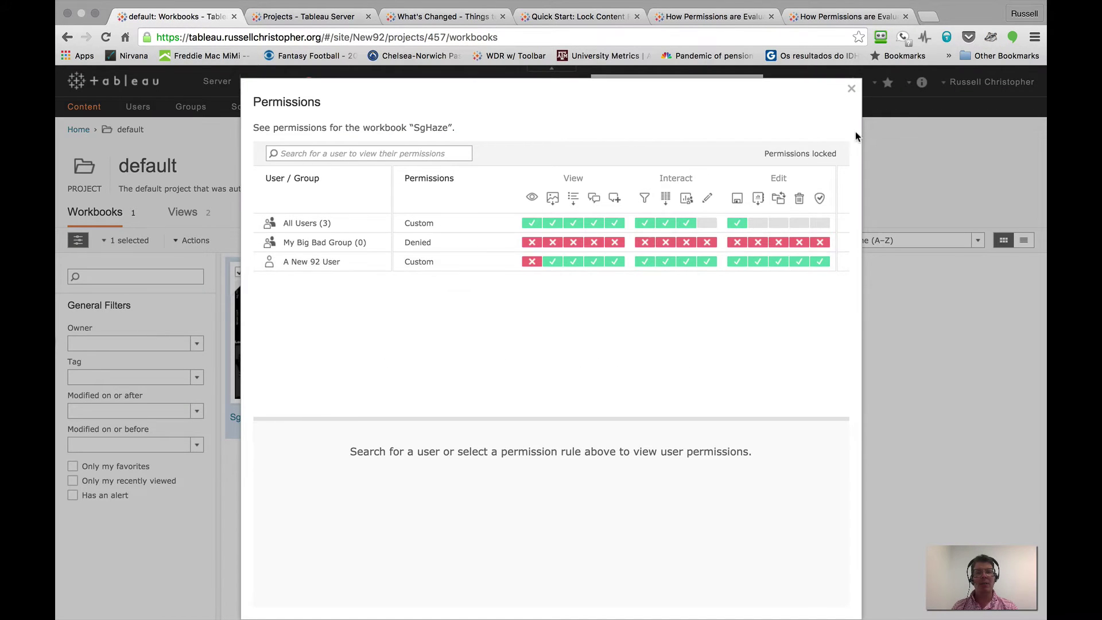
{"action": "left_click", "coordinate": [852, 90]}
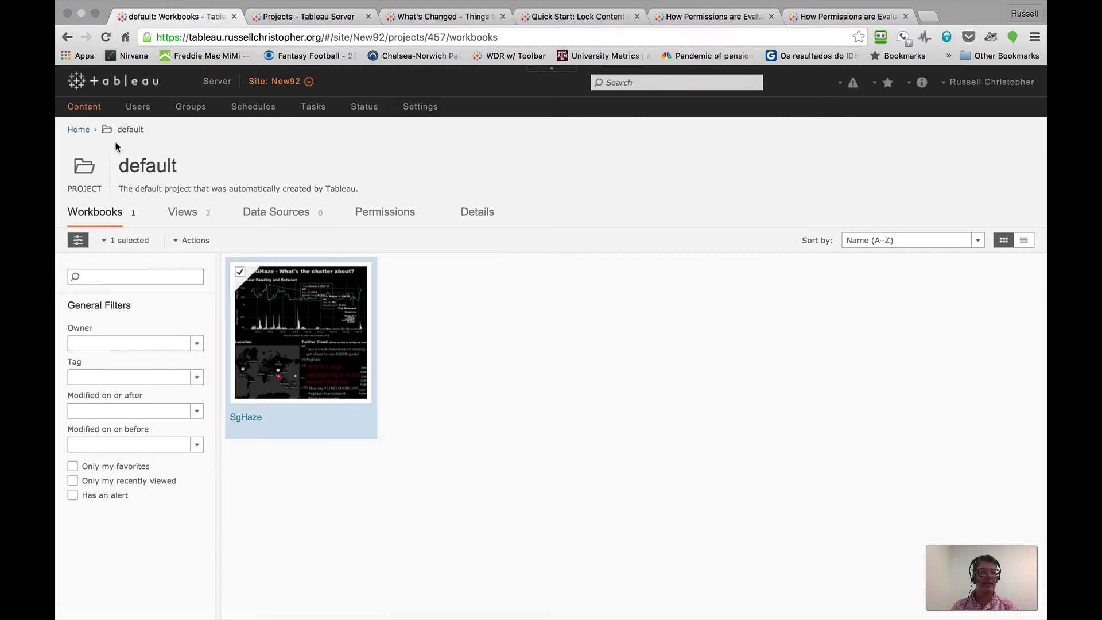
{"action": "left_click", "coordinate": [86, 111]}
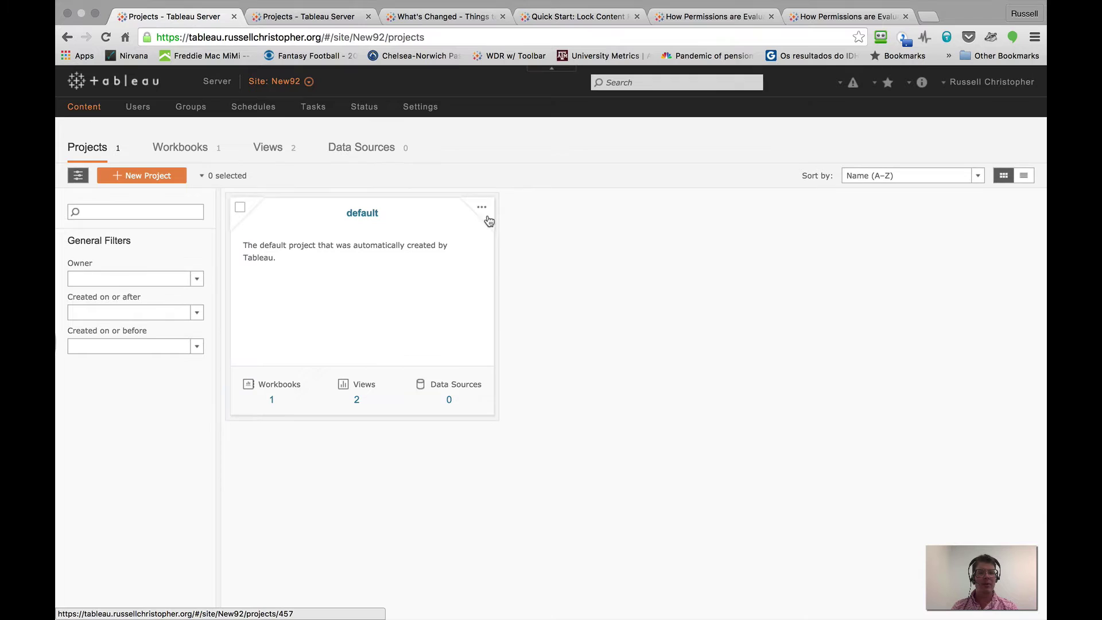
Check the user's Workbook View capability in the default project's locked permissions, then close.
{"action": "left_click", "coordinate": [482, 208]}
{"action": "left_click", "coordinate": [494, 228]}
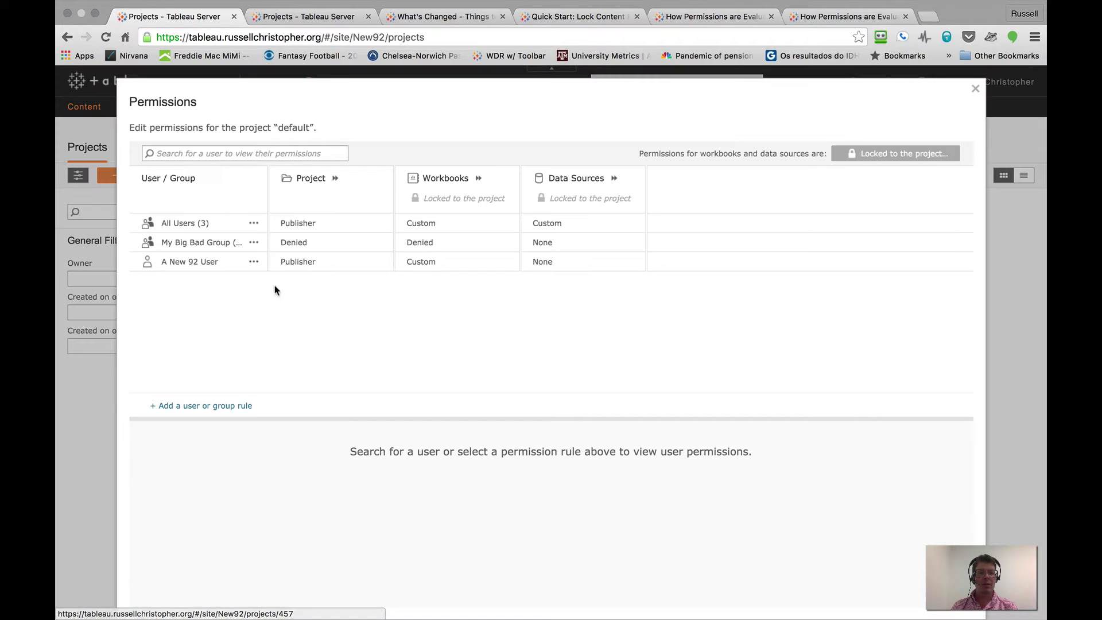
{"action": "left_click", "coordinate": [479, 179]}
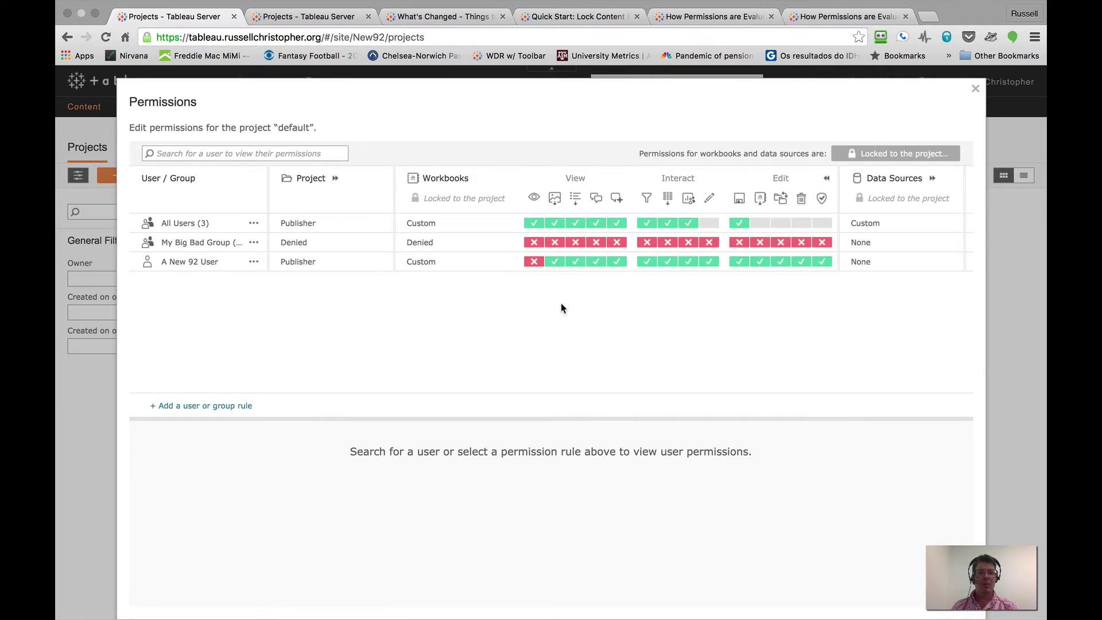
{"action": "left_click", "coordinate": [535, 264]}
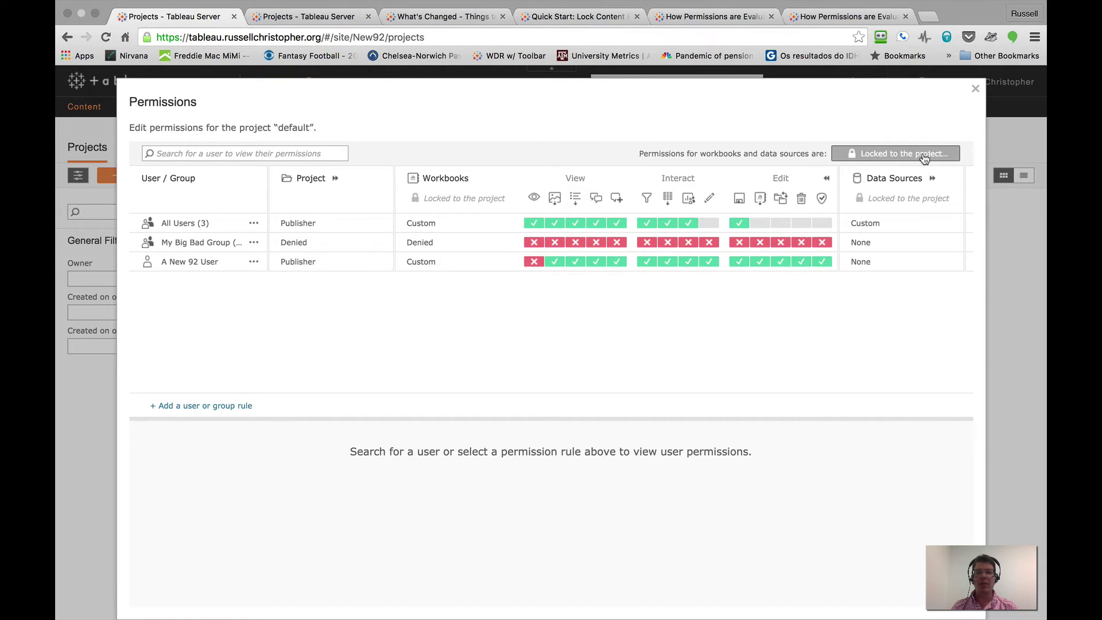
{"action": "left_click", "coordinate": [976, 90]}
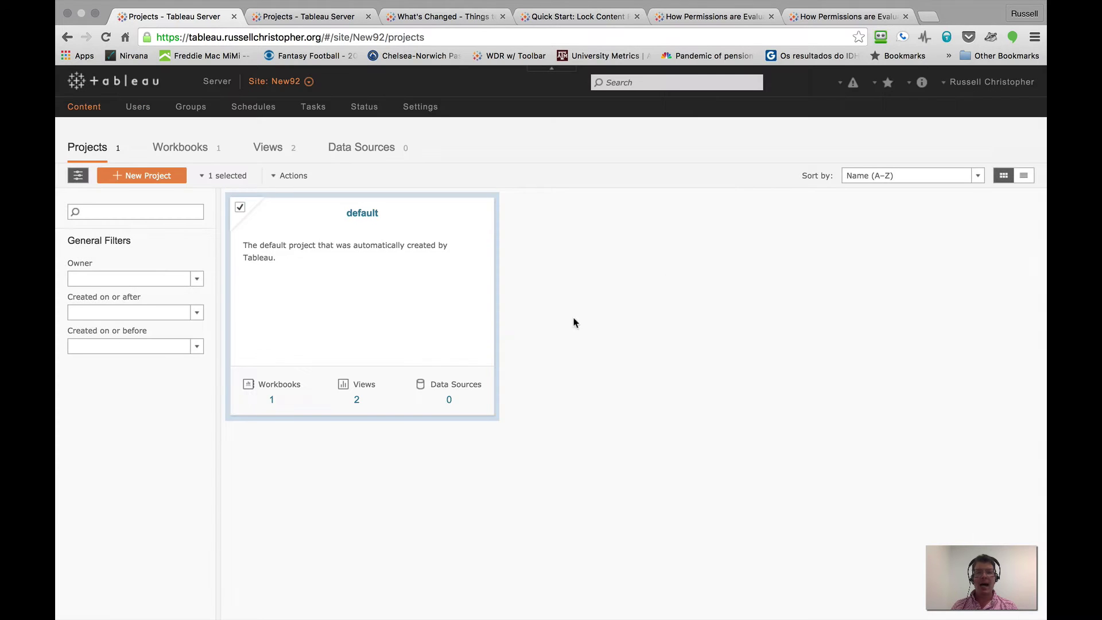
Create a project named 'A New Project' beside the default project on the New92 site.
{"action": "left_click", "coordinate": [159, 178]}
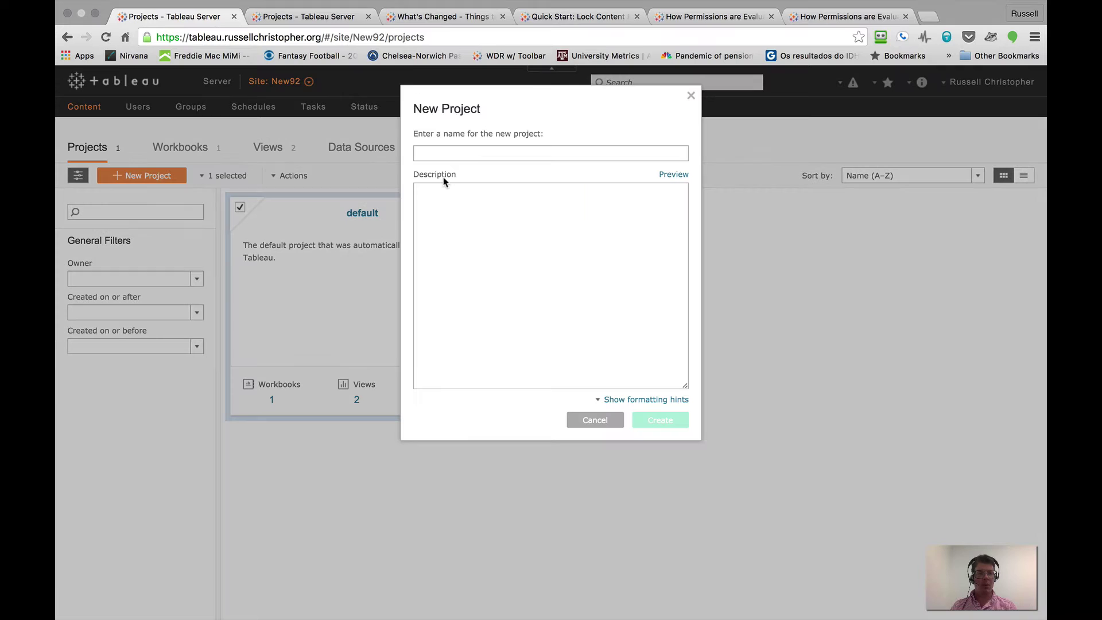
{"action": "type", "text": "A New Pr"}
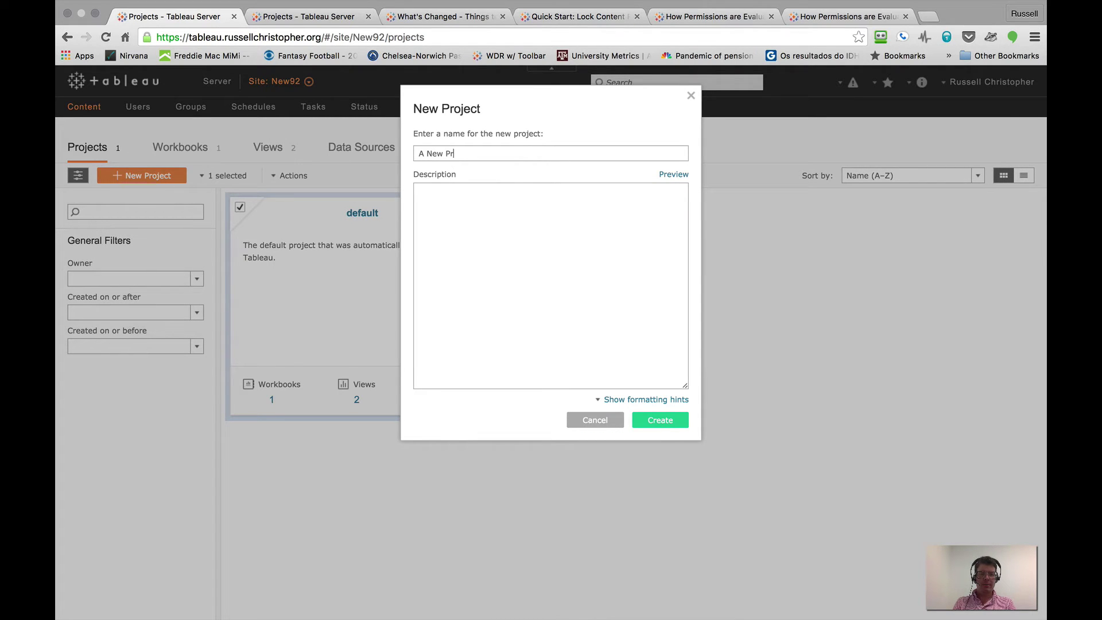
{"action": "type", "text": "oject"}
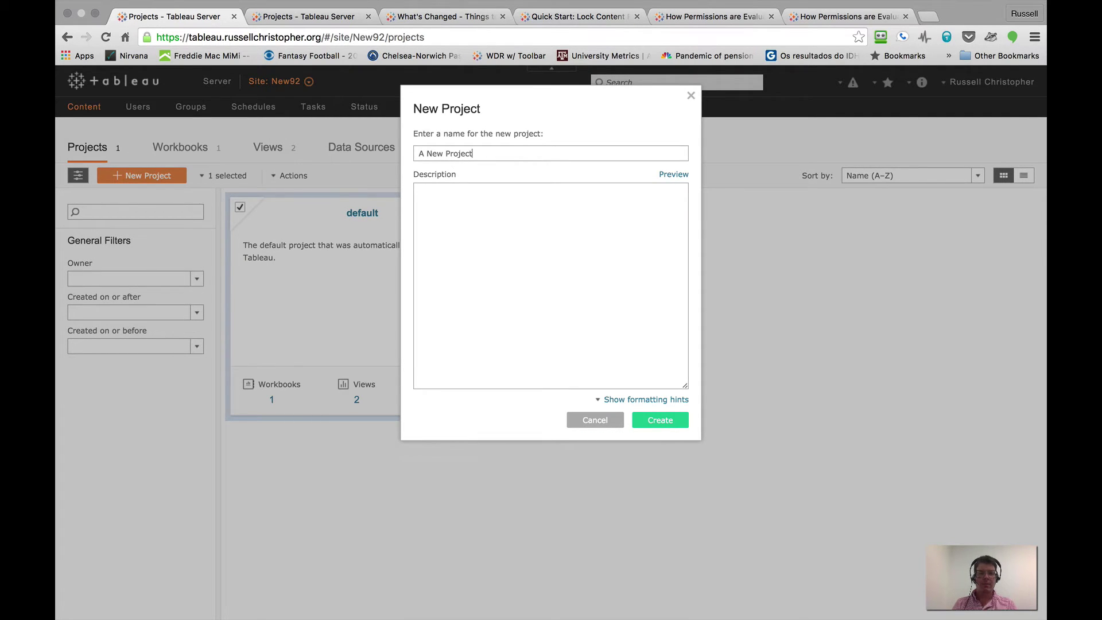
{"action": "left_click", "coordinate": [655, 424]}
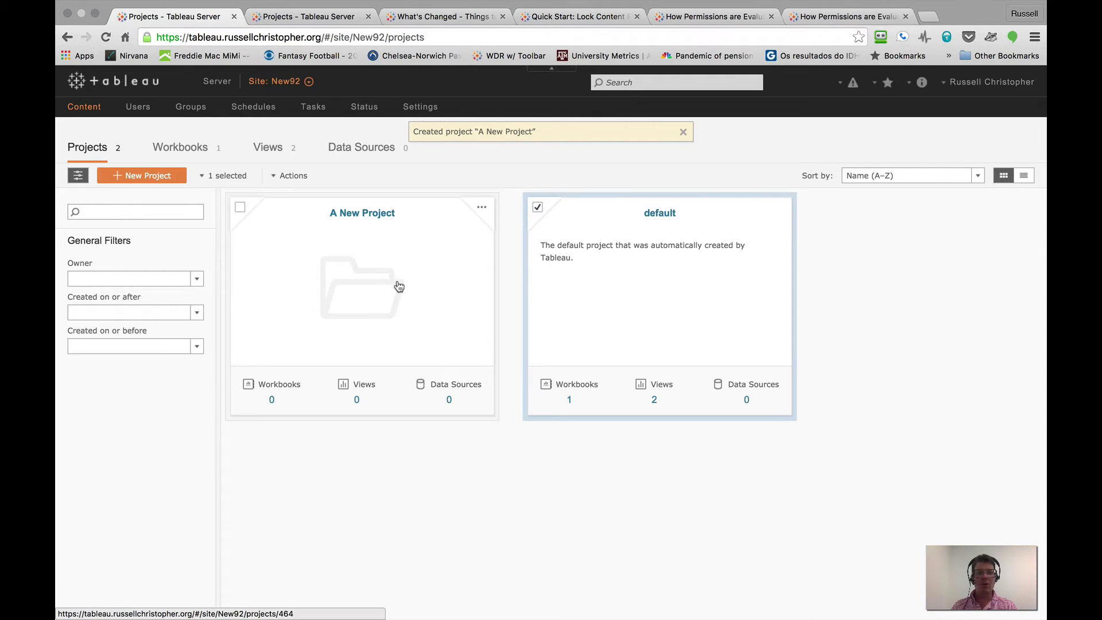
{"action": "left_click", "coordinate": [481, 207]}
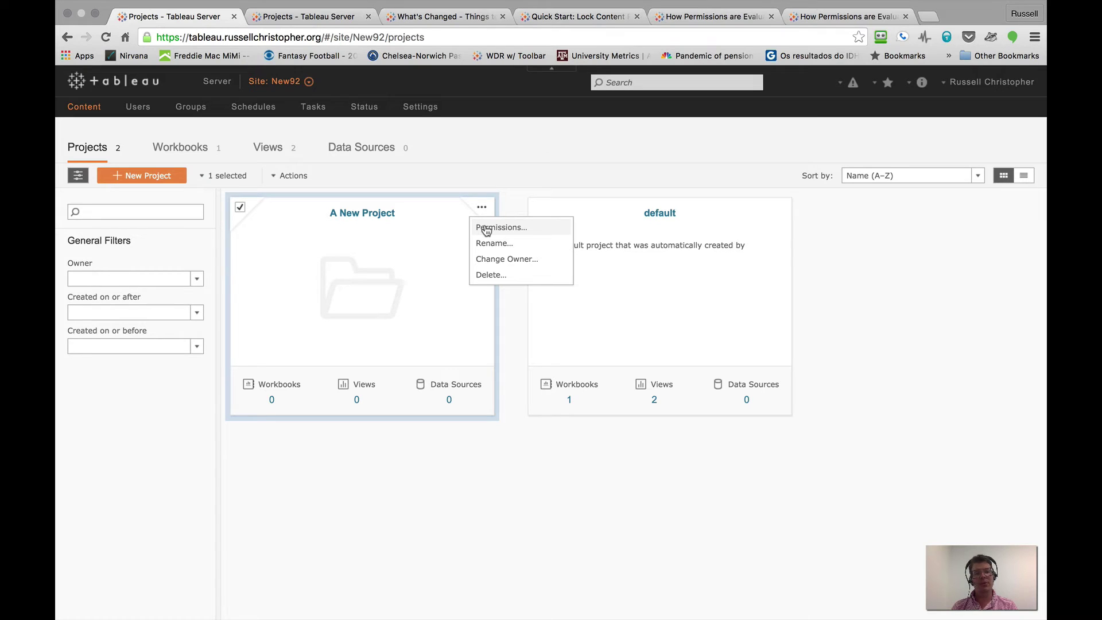
{"action": "left_click", "coordinate": [486, 228]}
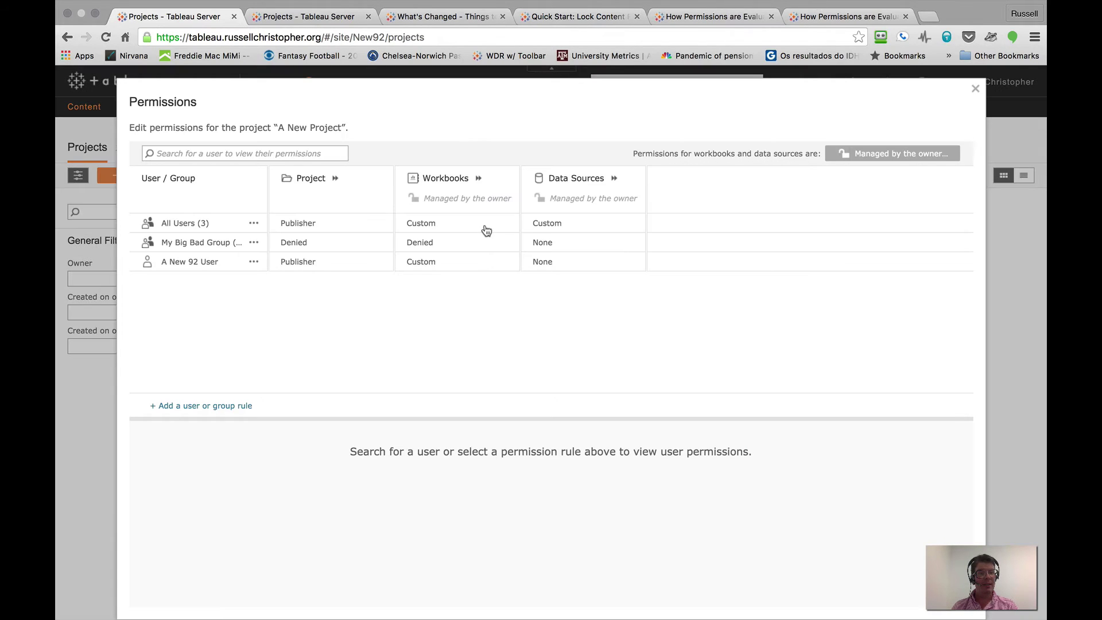
{"action": "left_click", "coordinate": [478, 178]}
{"action": "left_click", "coordinate": [534, 261]}
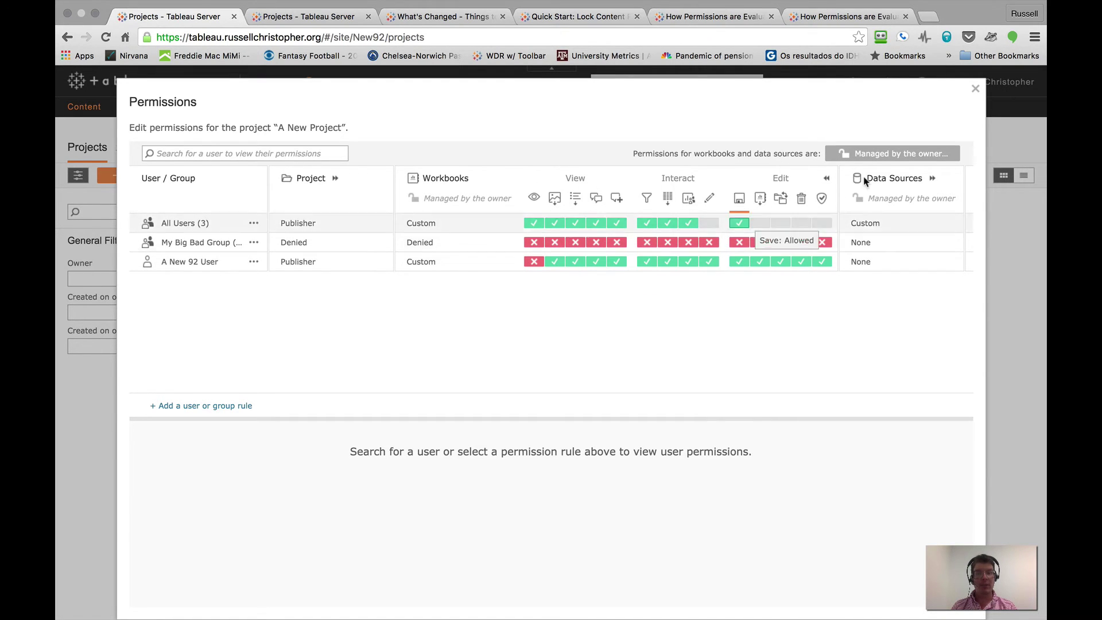
{"action": "left_click", "coordinate": [976, 91]}
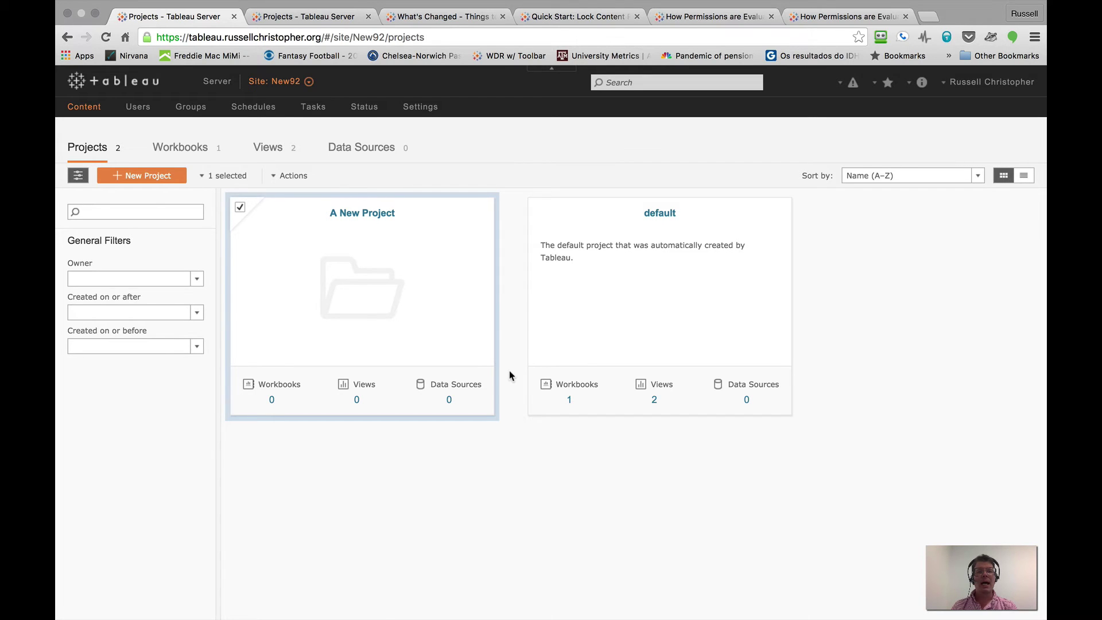
Lock A New Project's content permissions to the project, save, and dismiss the notice.
{"action": "mouse_move", "coordinate": [478, 352]}
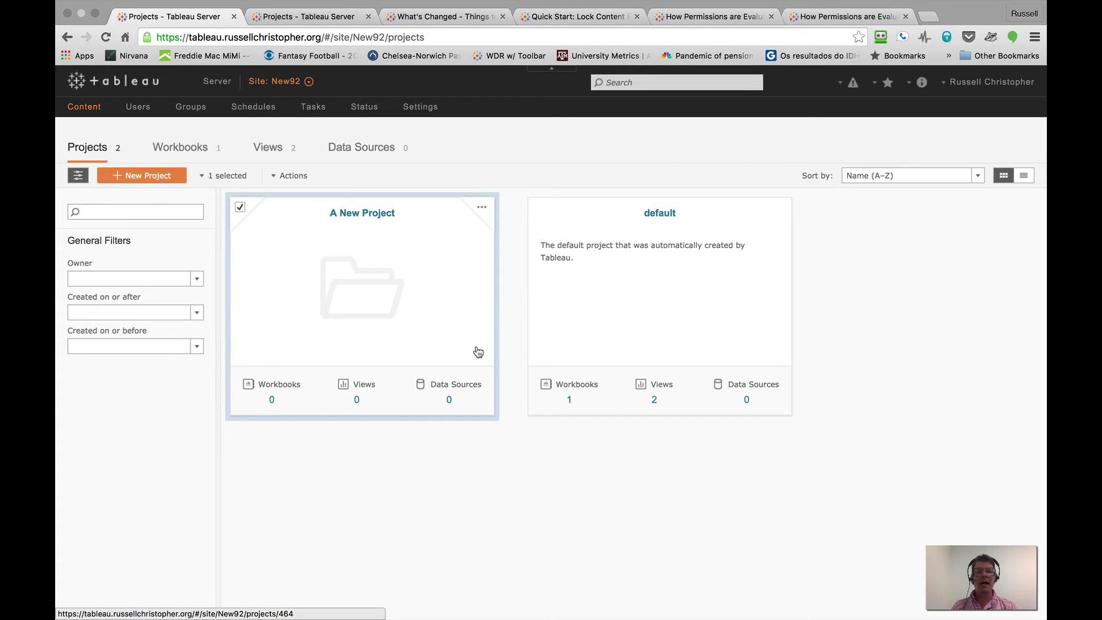
{"action": "left_click", "coordinate": [482, 208]}
{"action": "left_click", "coordinate": [485, 231]}
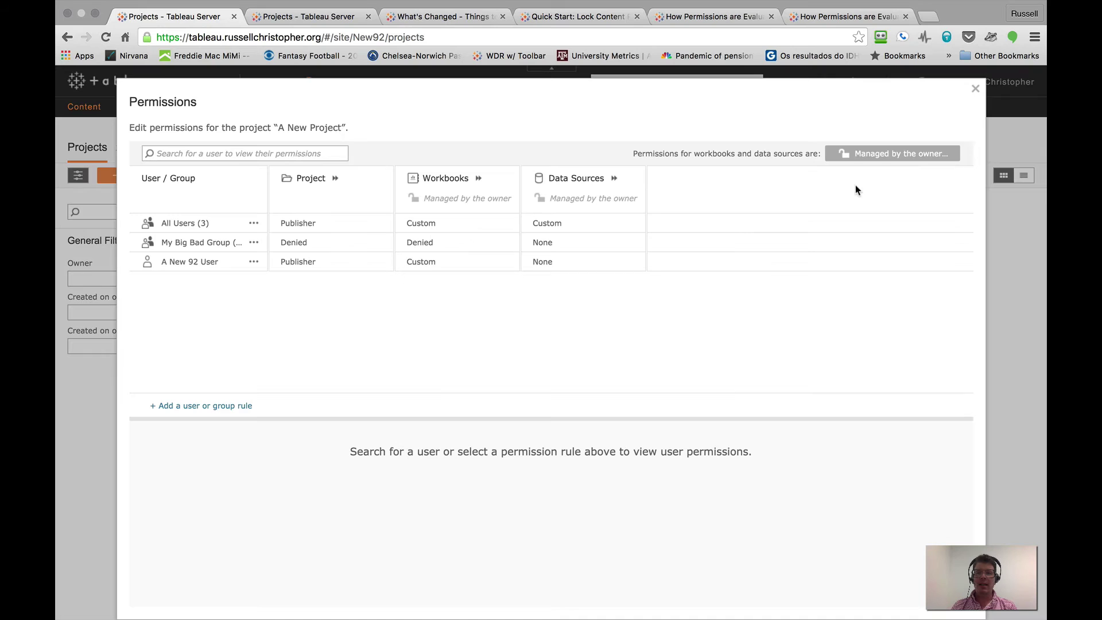
{"action": "left_click", "coordinate": [863, 155]}
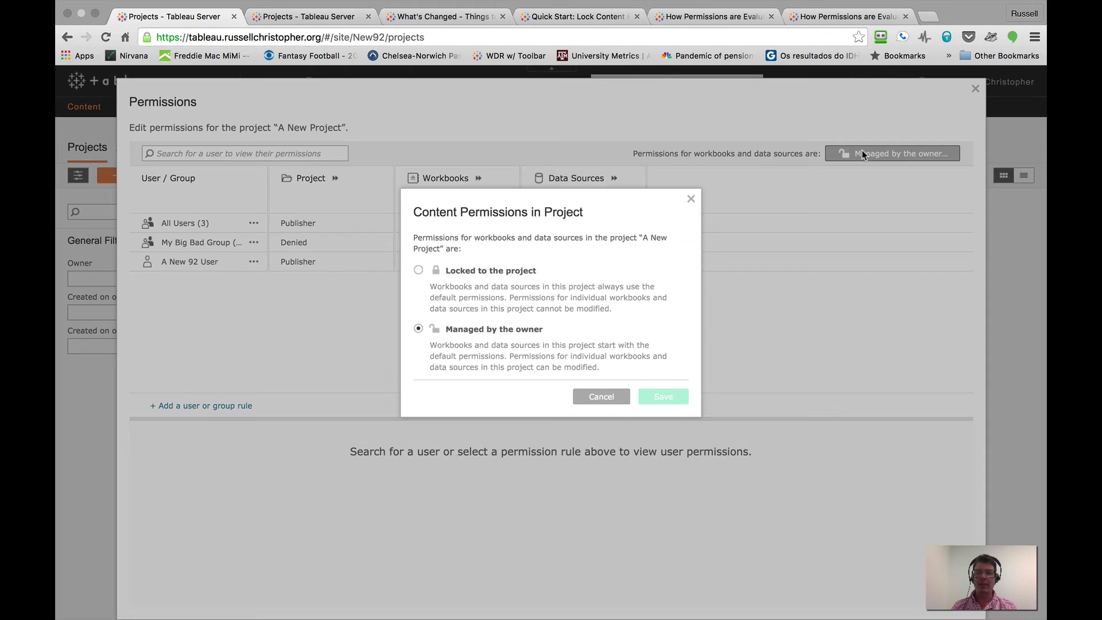
{"action": "left_click", "coordinate": [436, 275]}
{"action": "left_click", "coordinate": [658, 422]}
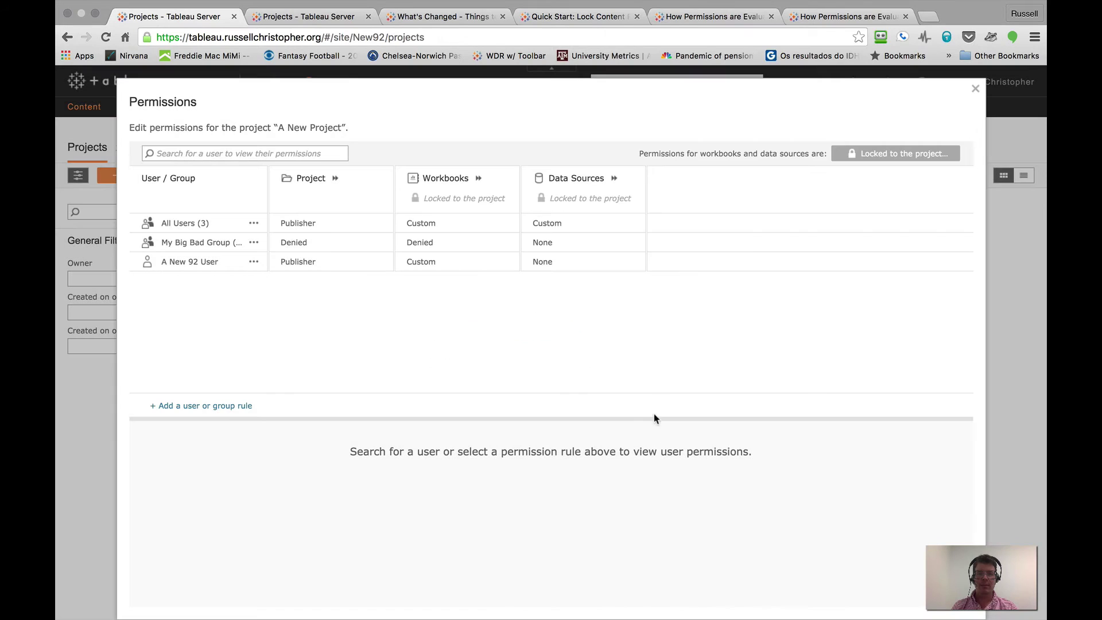
{"action": "left_click", "coordinate": [976, 89]}
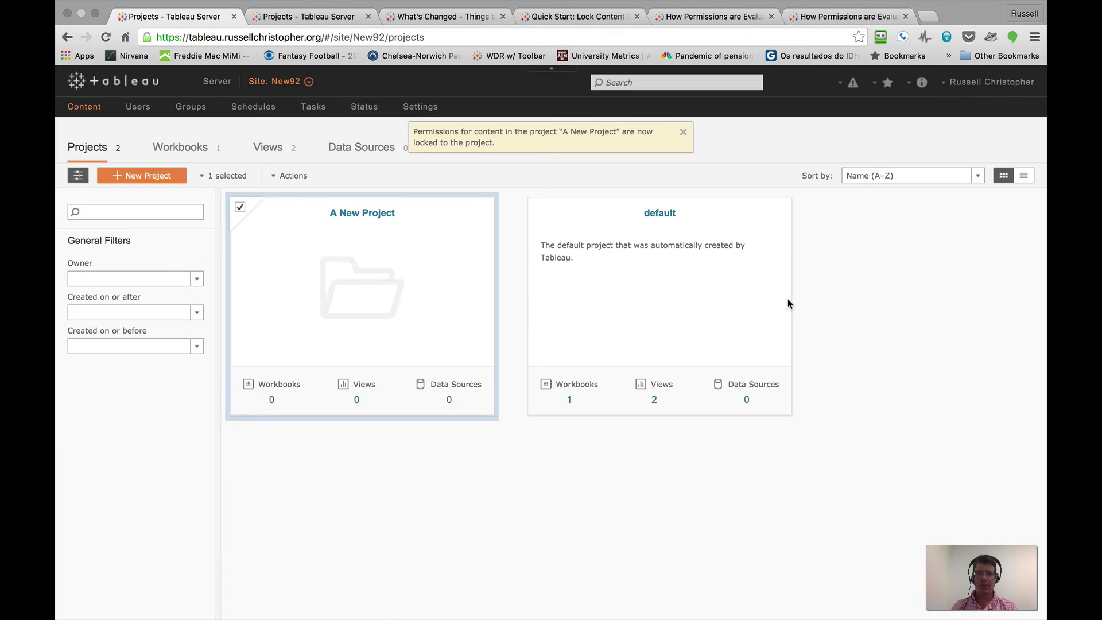
{"action": "left_click", "coordinate": [683, 132]}
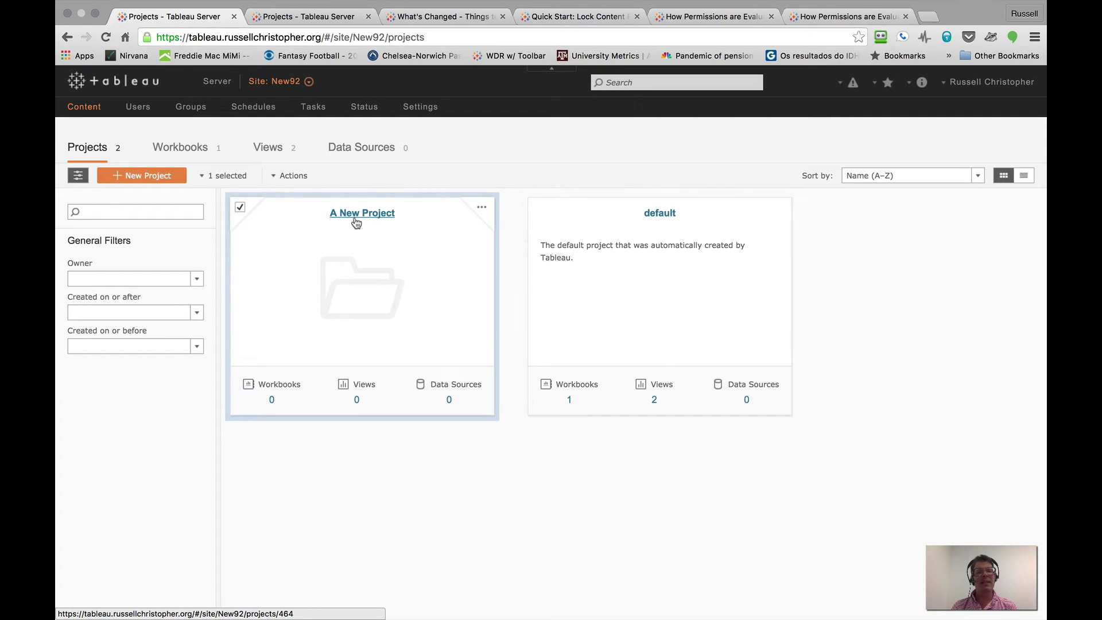
Switch the default project's content permissions to Managed by the owner and save.
{"action": "left_click", "coordinate": [779, 208]}
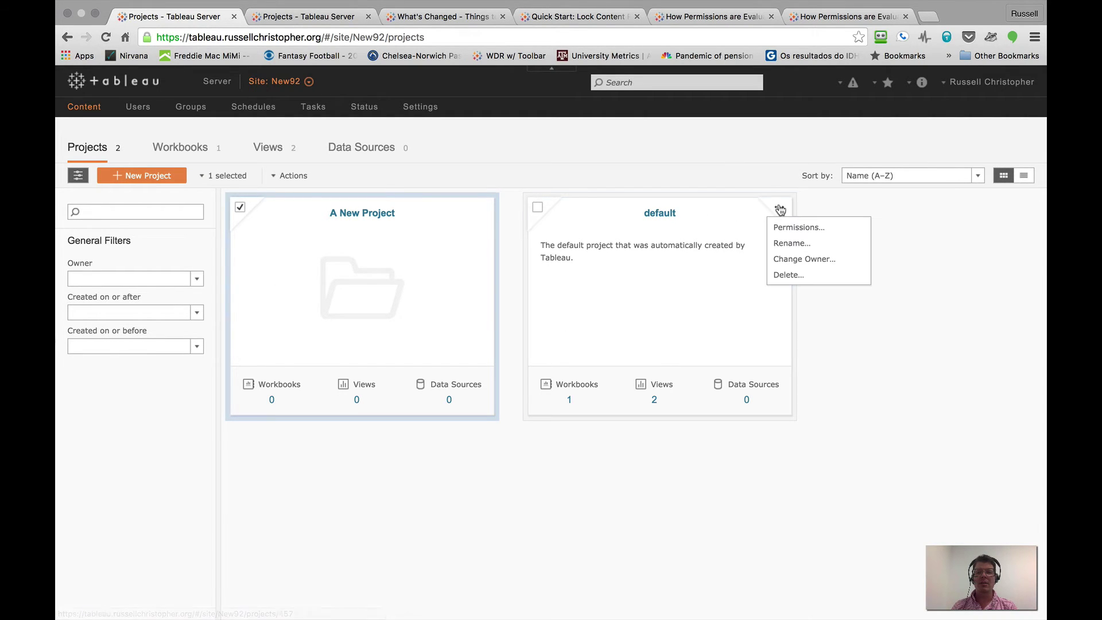
{"action": "left_click", "coordinate": [784, 225]}
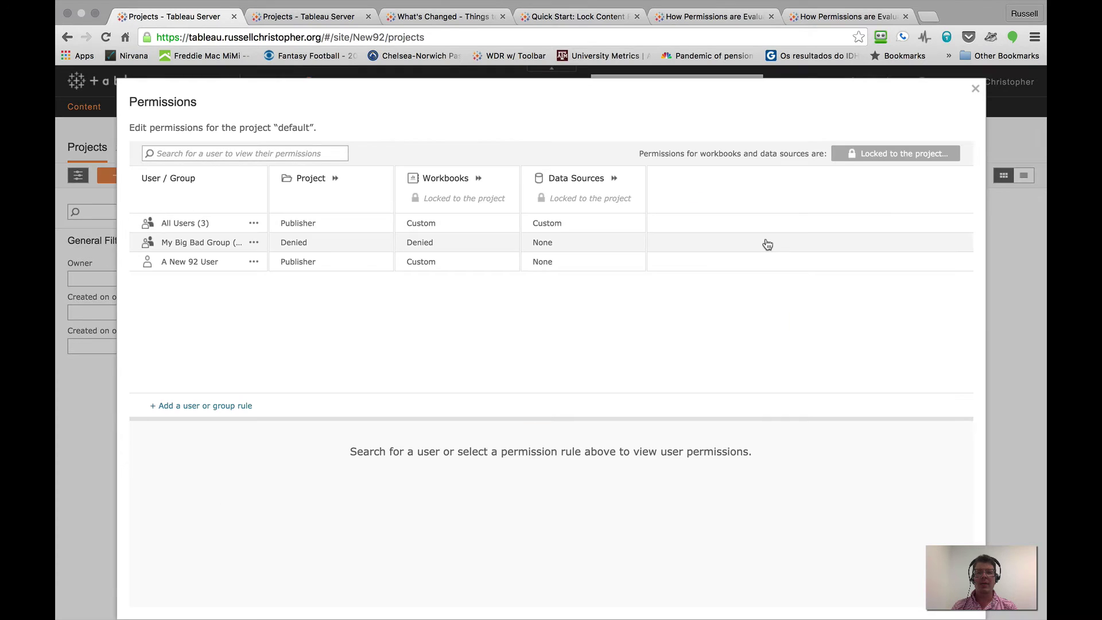
{"action": "left_click", "coordinate": [875, 159]}
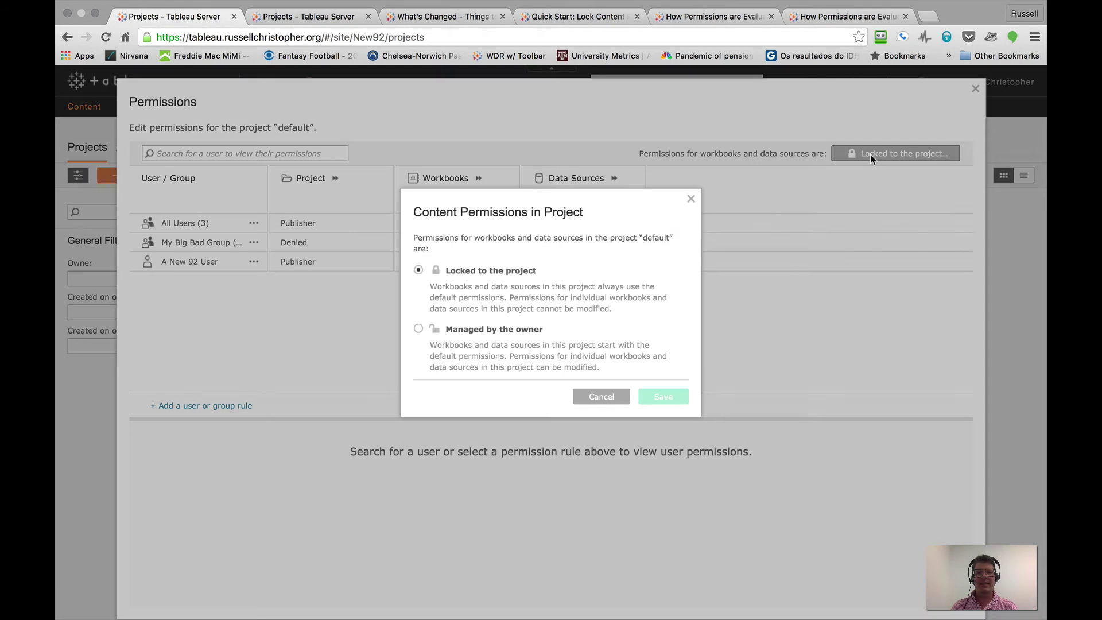
{"action": "left_click", "coordinate": [524, 333]}
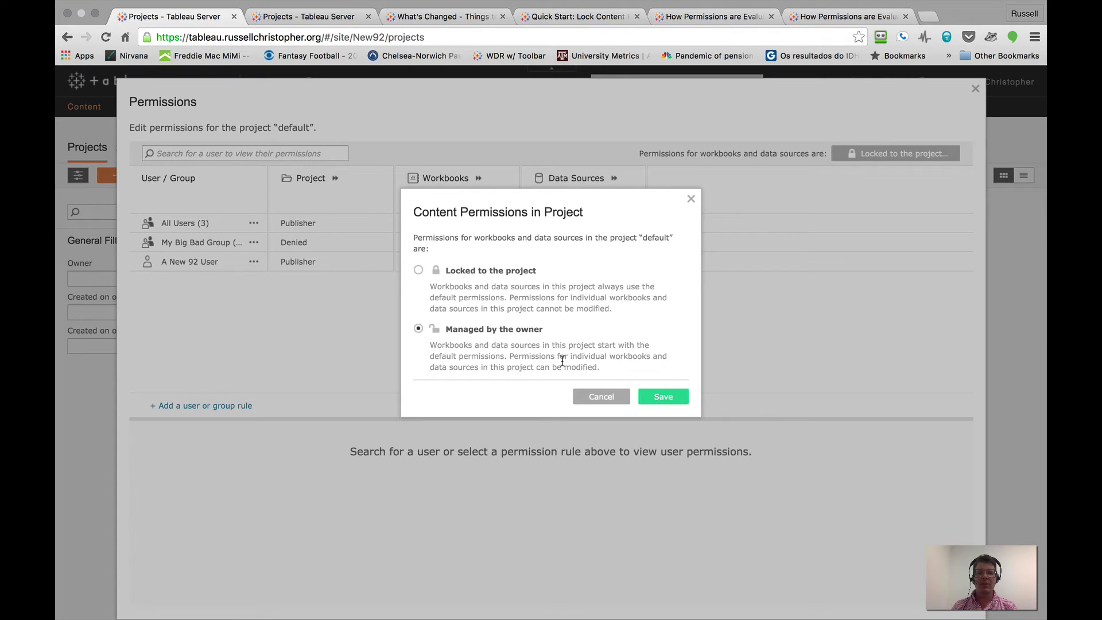
{"action": "left_click", "coordinate": [668, 398]}
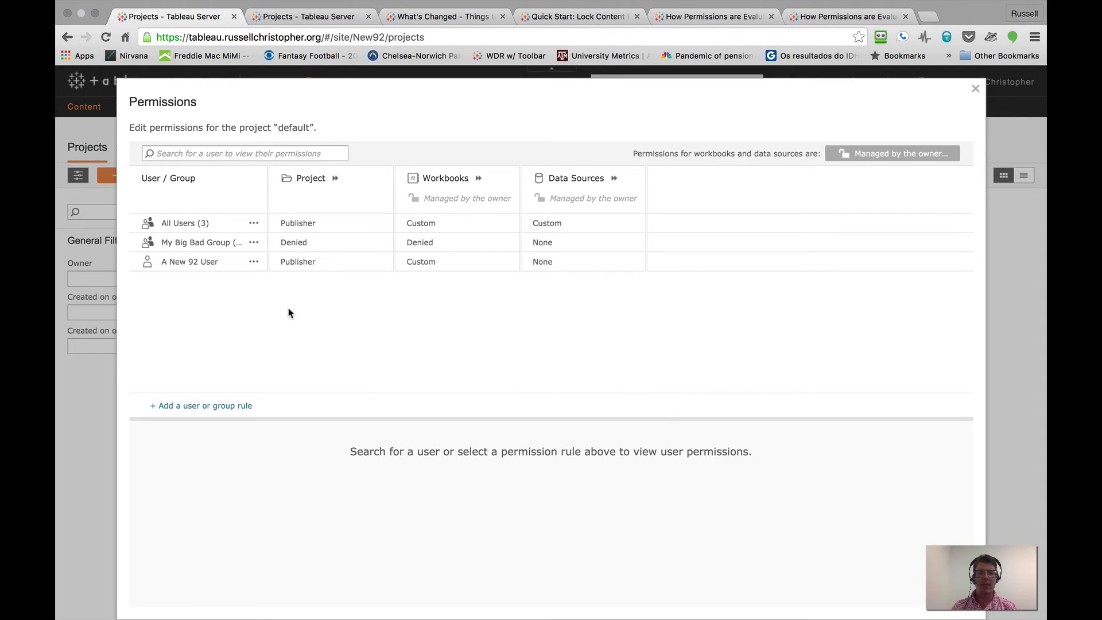
Give the individual user's permission rule Editor rights on workbooks and save it.
{"action": "left_click", "coordinate": [254, 266]}
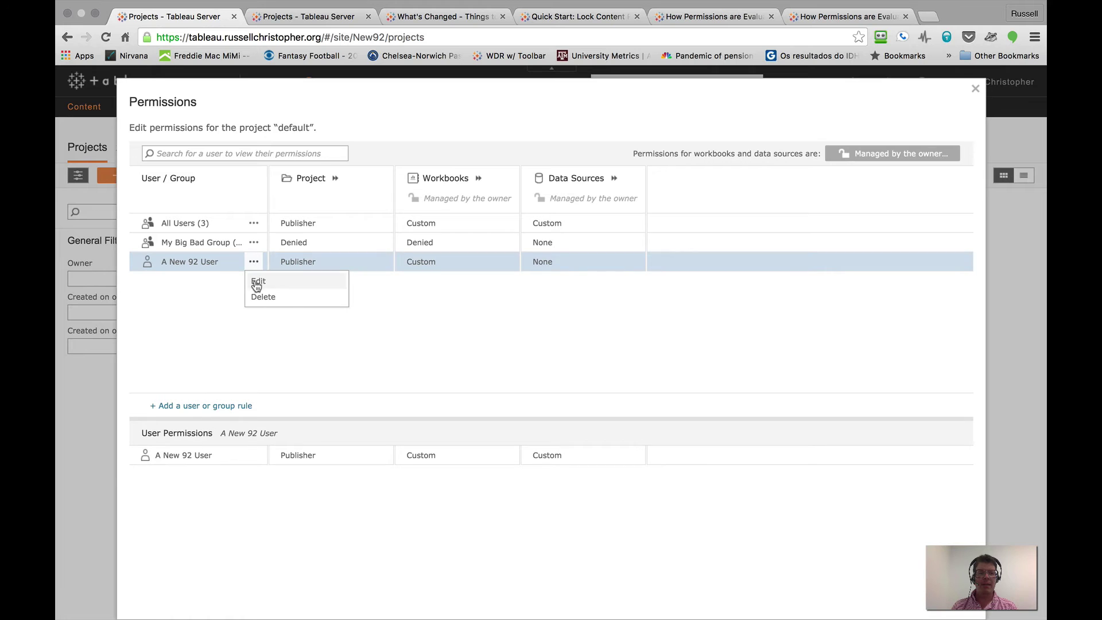
{"action": "left_click", "coordinate": [256, 281]}
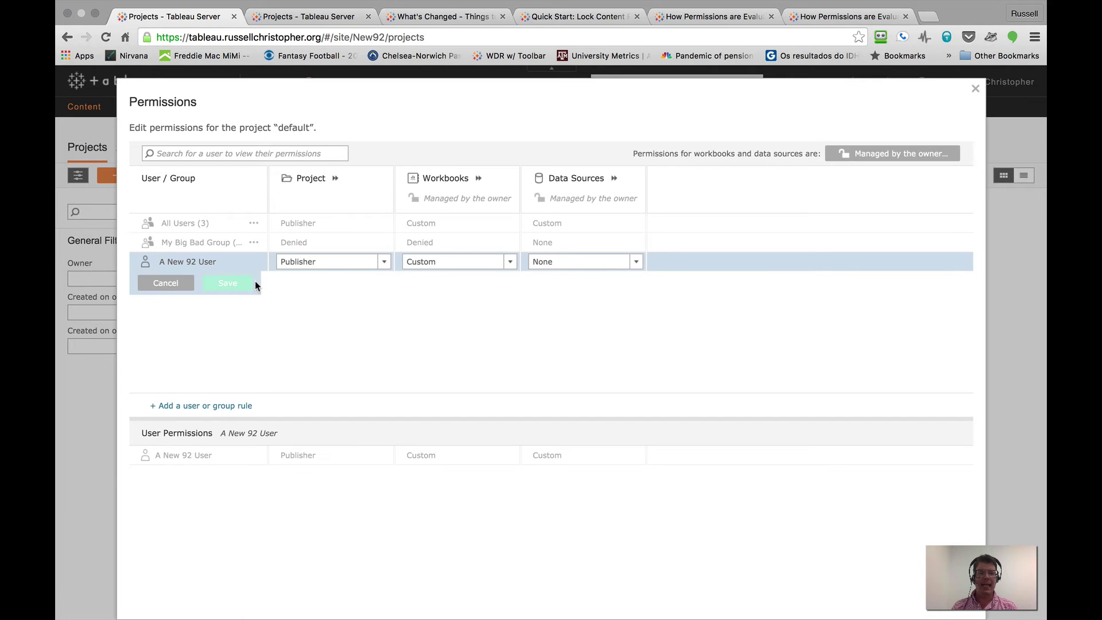
{"action": "left_click", "coordinate": [511, 262]}
{"action": "left_click", "coordinate": [445, 327]}
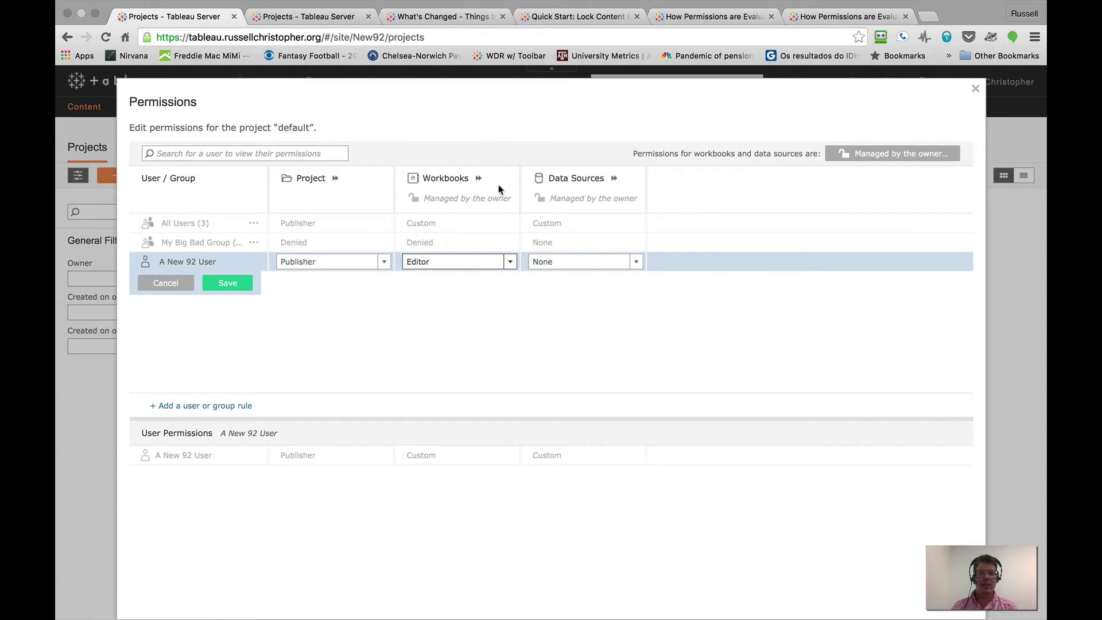
{"action": "left_click", "coordinate": [479, 179]}
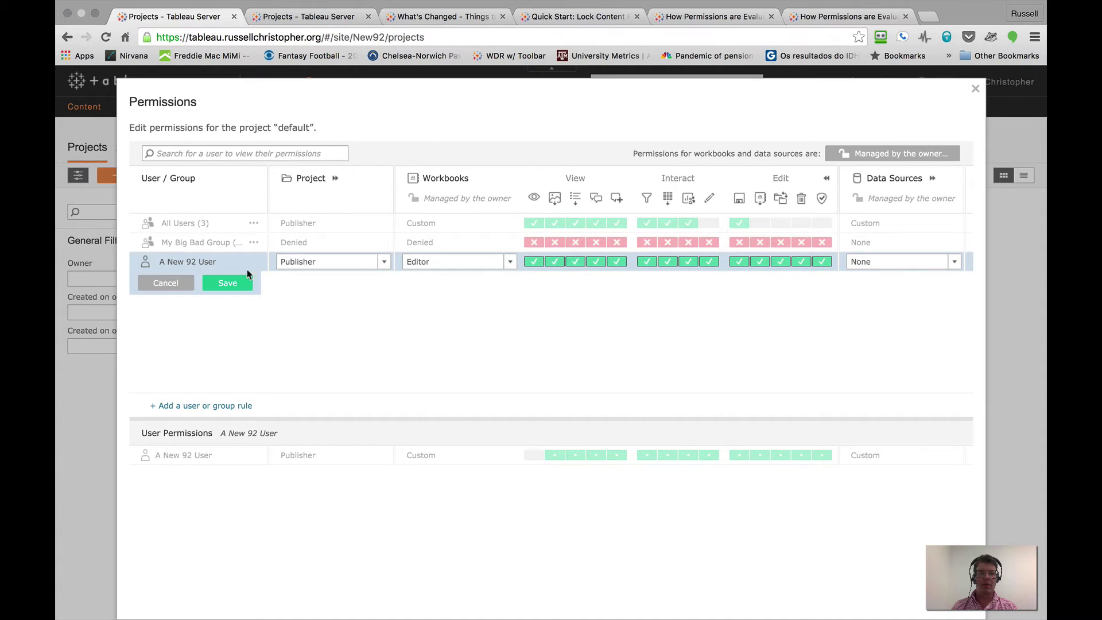
{"action": "left_click", "coordinate": [232, 283]}
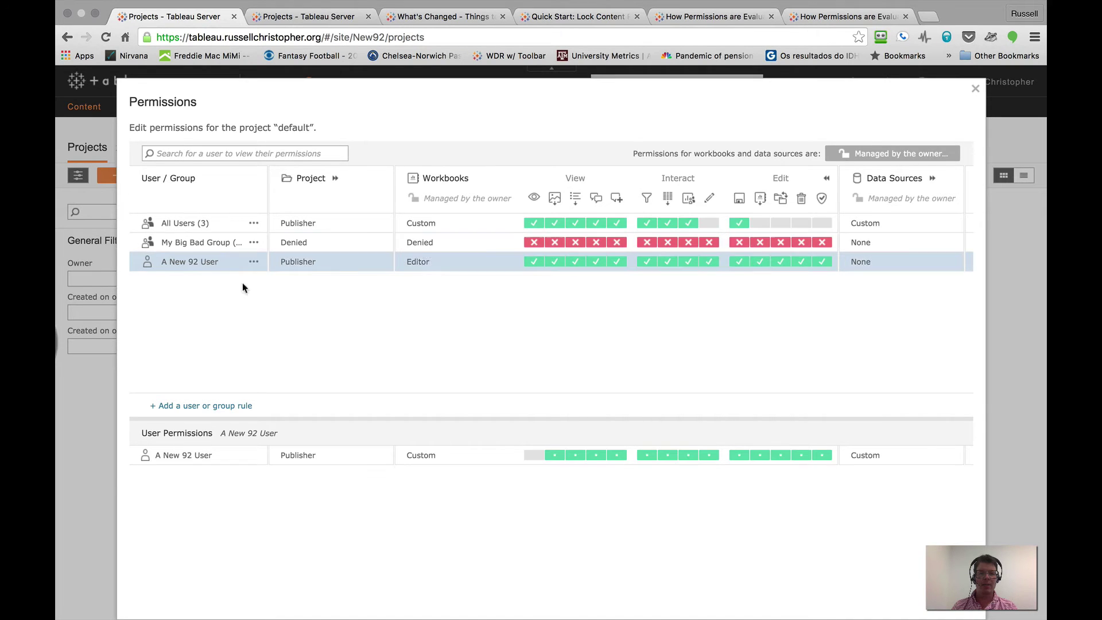
Close the default project's permissions and open the SgHaze workbook's permissions from its workbook list.
{"action": "left_click", "coordinate": [976, 90]}
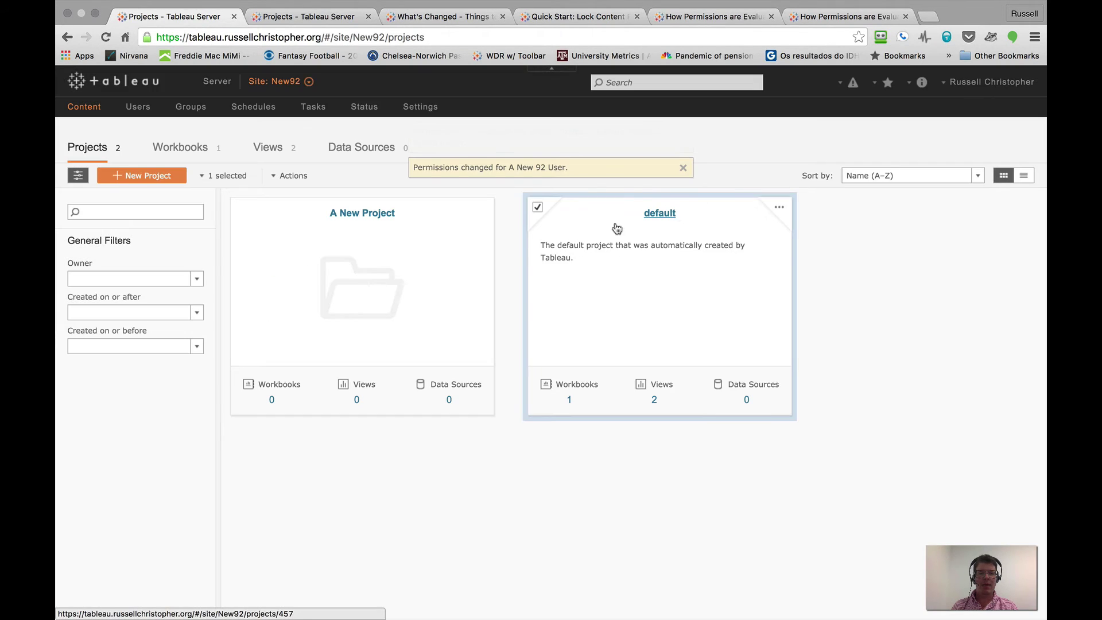
{"action": "left_click", "coordinate": [666, 221]}
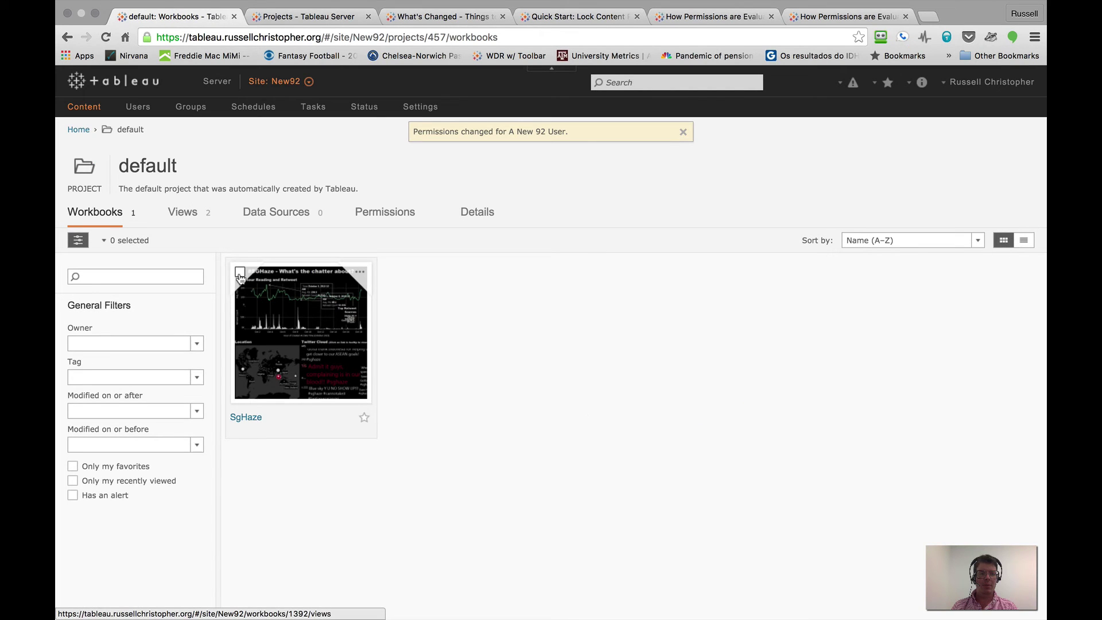
{"action": "left_click", "coordinate": [241, 278]}
{"action": "left_click", "coordinate": [188, 240]}
{"action": "left_click", "coordinate": [207, 303]}
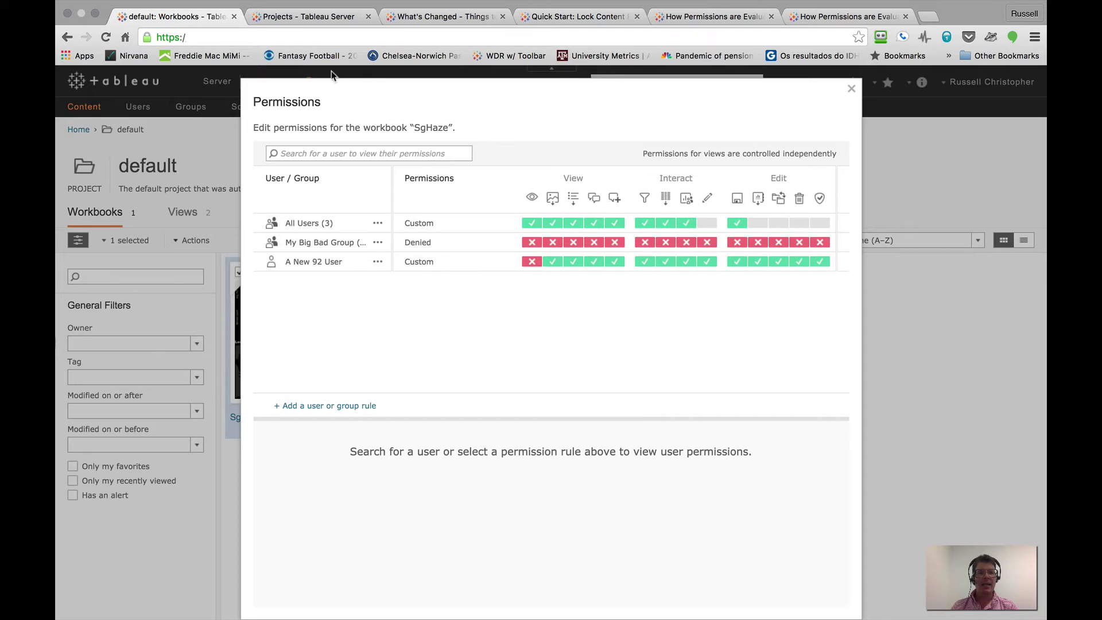
Compare with the other site's default project permissions, then close SgHaze's permissions dialog.
{"action": "left_click", "coordinate": [305, 16]}
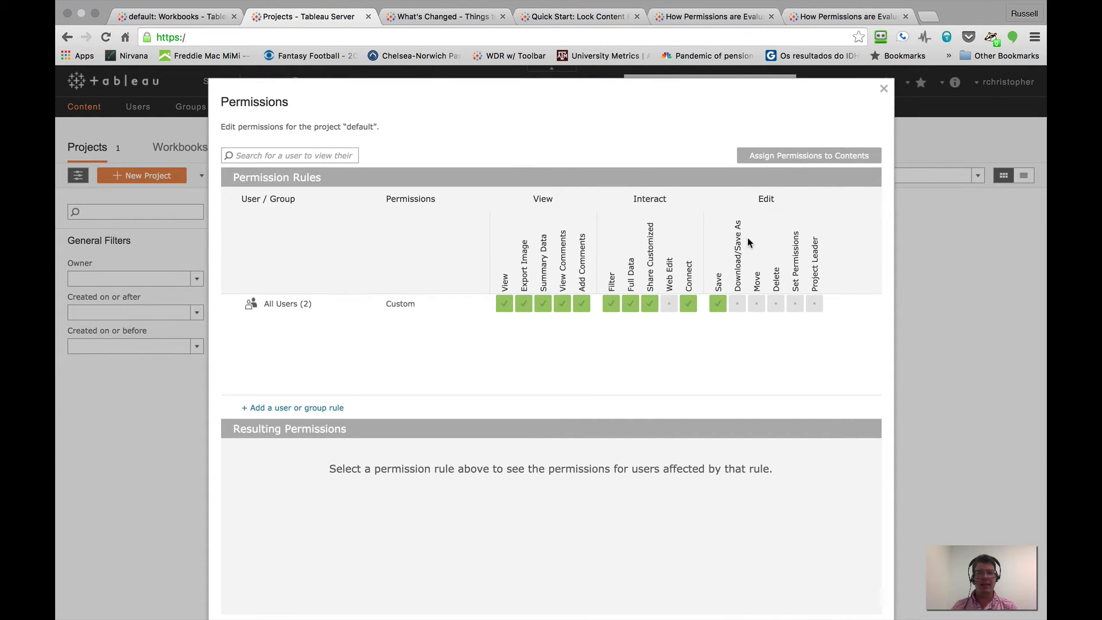
{"action": "left_click", "coordinate": [884, 90]}
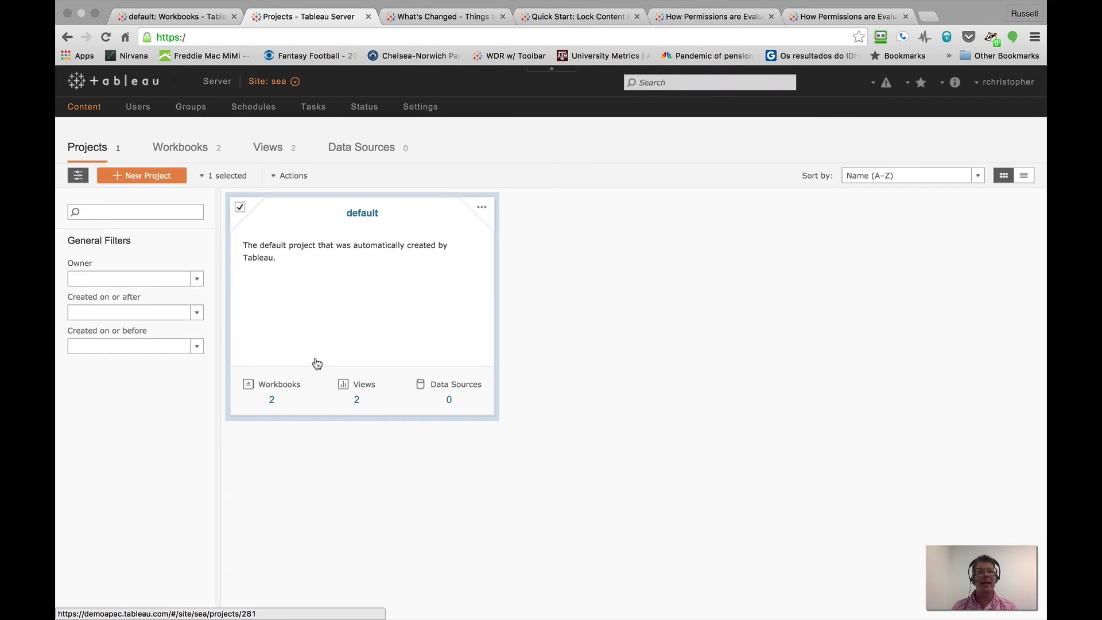
{"action": "left_click", "coordinate": [482, 211]}
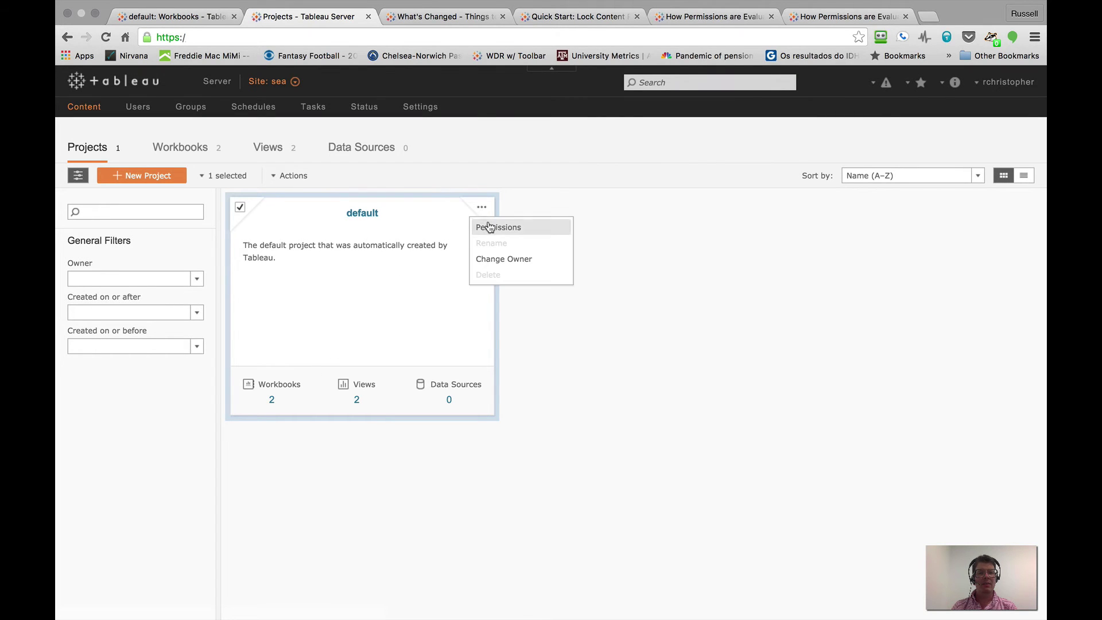
{"action": "left_click", "coordinate": [486, 226]}
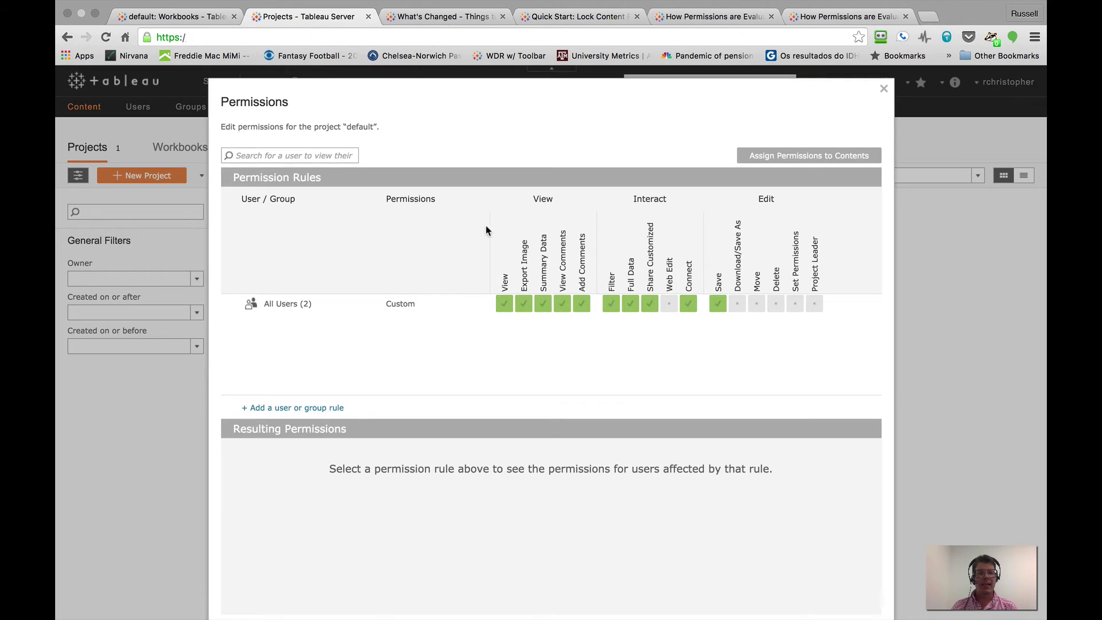
{"action": "left_click", "coordinate": [201, 17]}
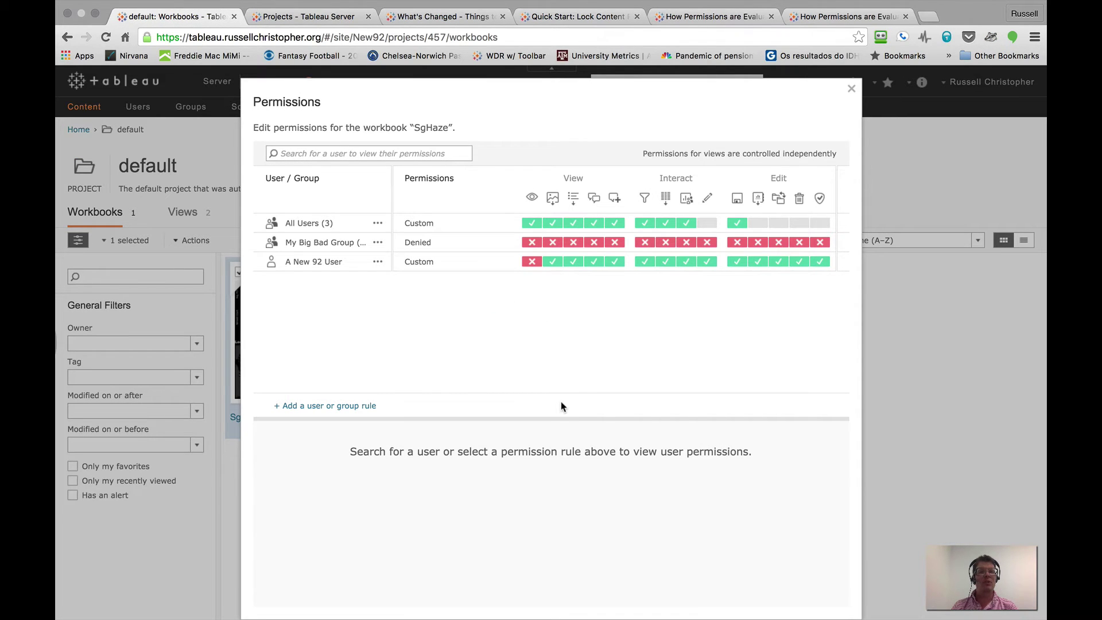
{"action": "left_click", "coordinate": [852, 89]}
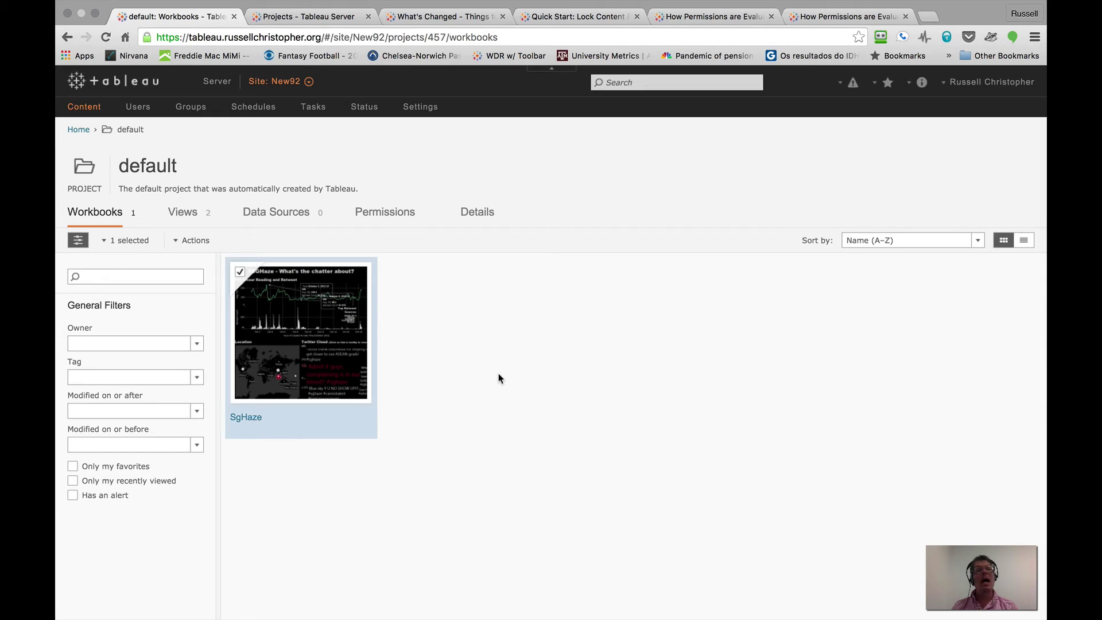
From Home, review and close the permissions of A New Project, then the default project.
{"action": "left_click", "coordinate": [80, 130]}
{"action": "left_click", "coordinate": [482, 207]}
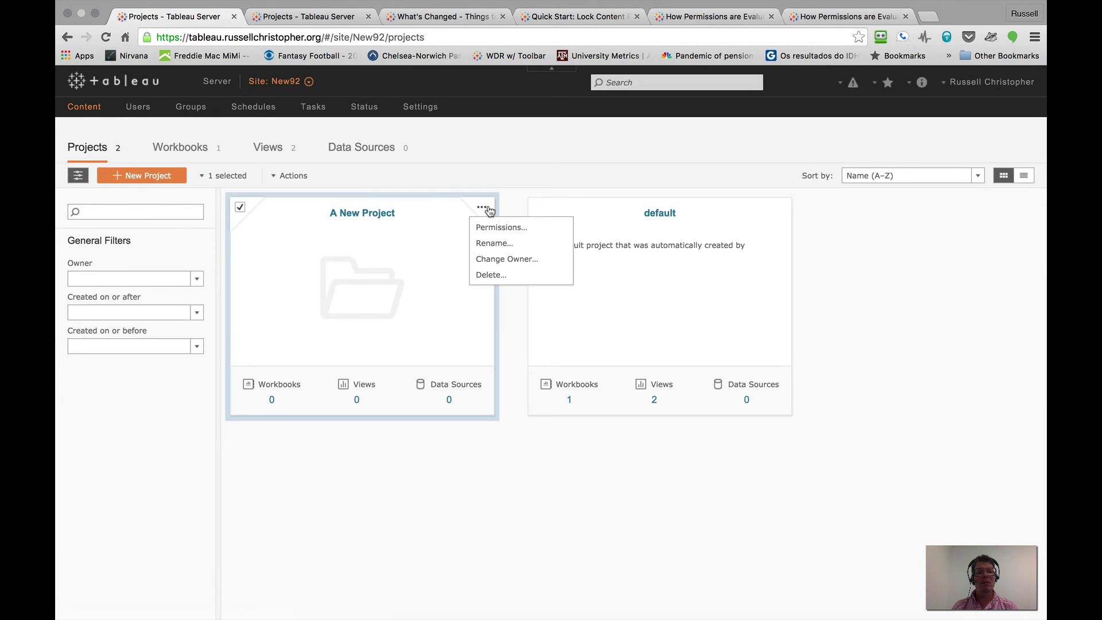
{"action": "left_click", "coordinate": [488, 226]}
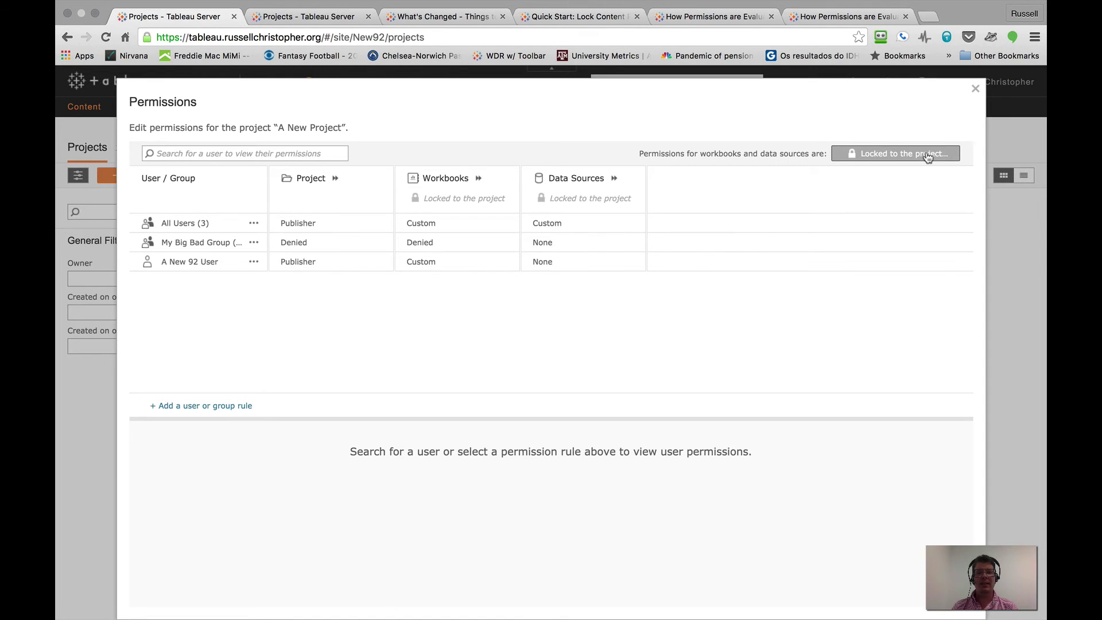
{"action": "left_click", "coordinate": [975, 88]}
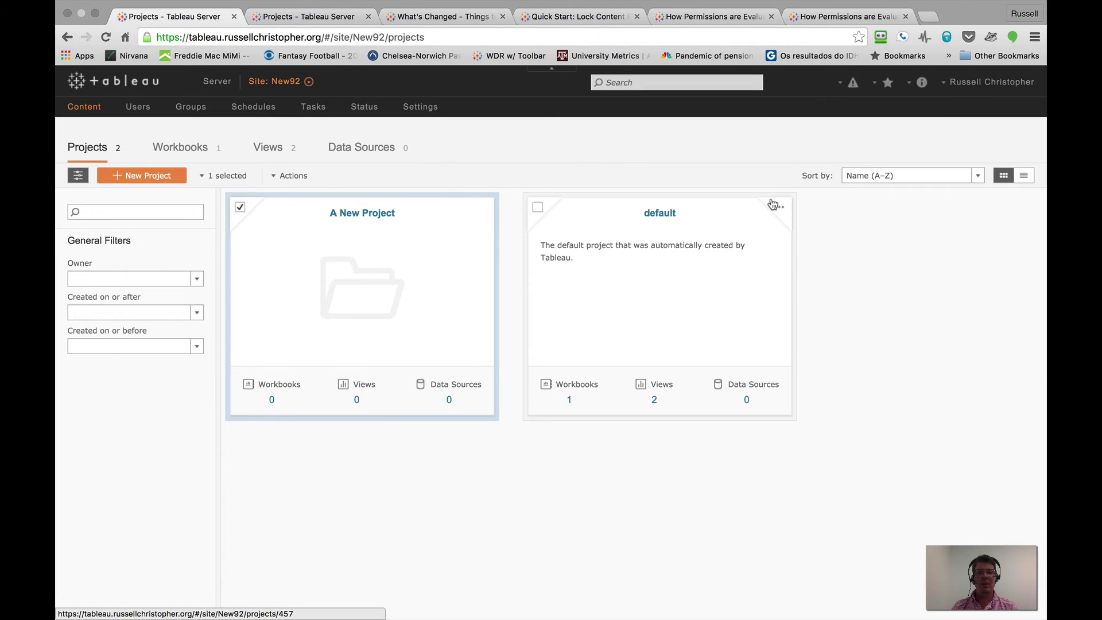
{"action": "left_click", "coordinate": [775, 206]}
{"action": "left_click", "coordinate": [787, 225]}
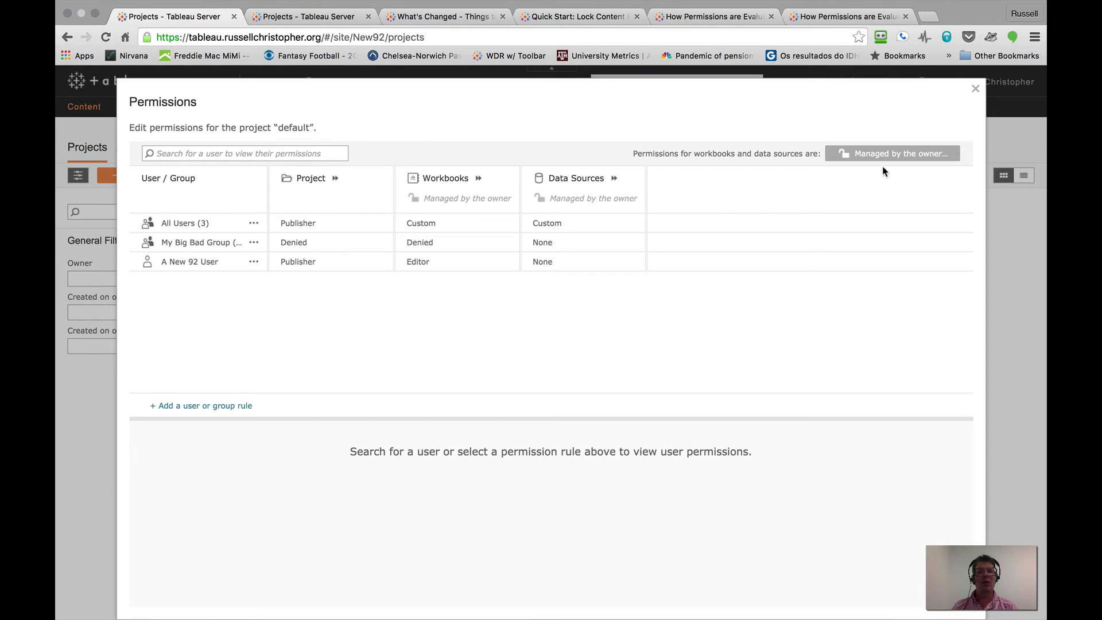
{"action": "left_click", "coordinate": [975, 89]}
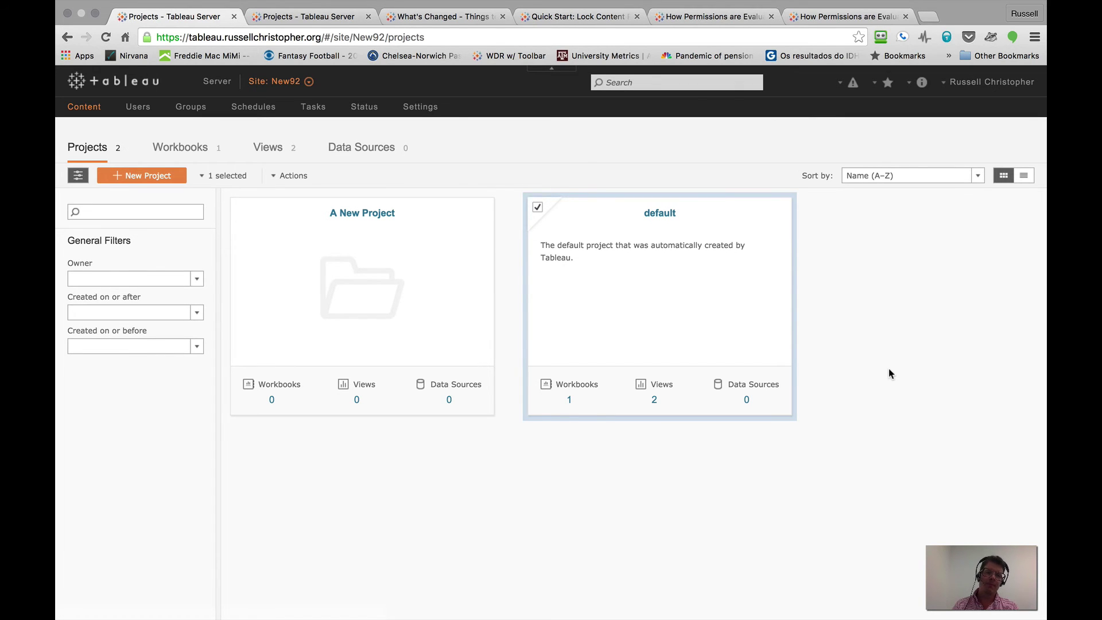
In Tableau Desktop, start publishing Superstore with Default kept as the destination project.
{"action": "key", "text": "ctrl+Left"}
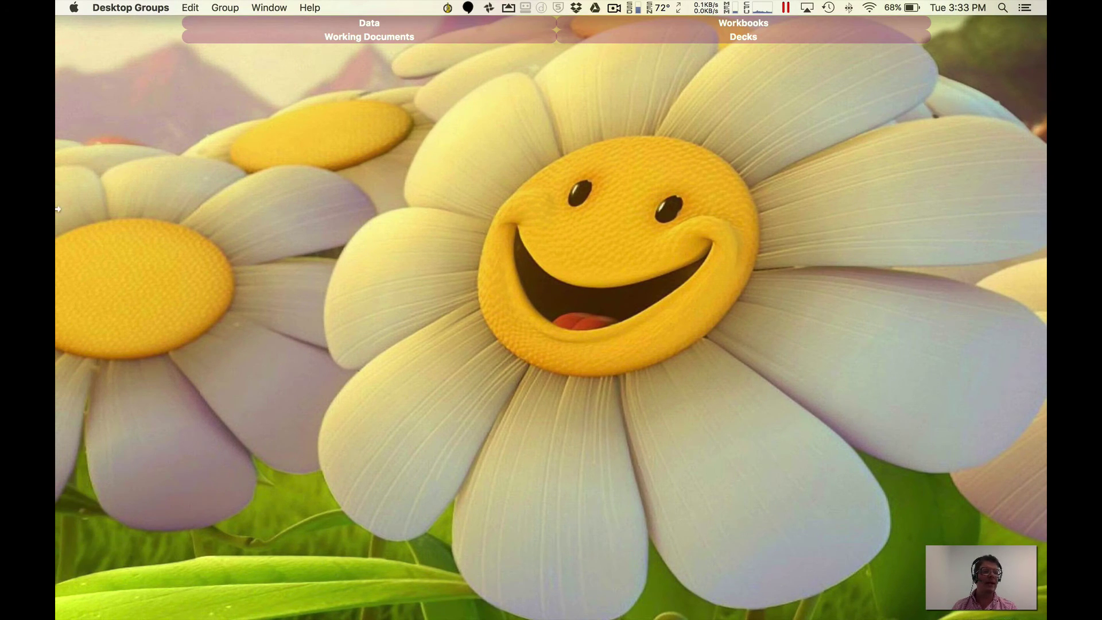
{"action": "mouse_move", "coordinate": [75, 161]}
{"action": "left_click", "coordinate": [81, 208]}
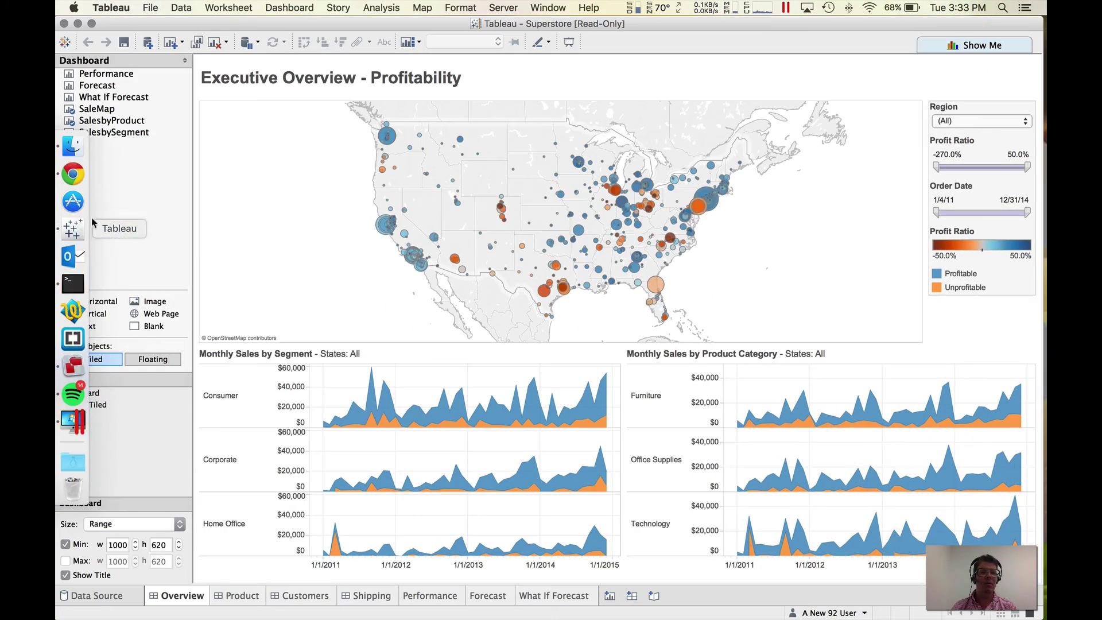
{"action": "left_click", "coordinate": [504, 8]}
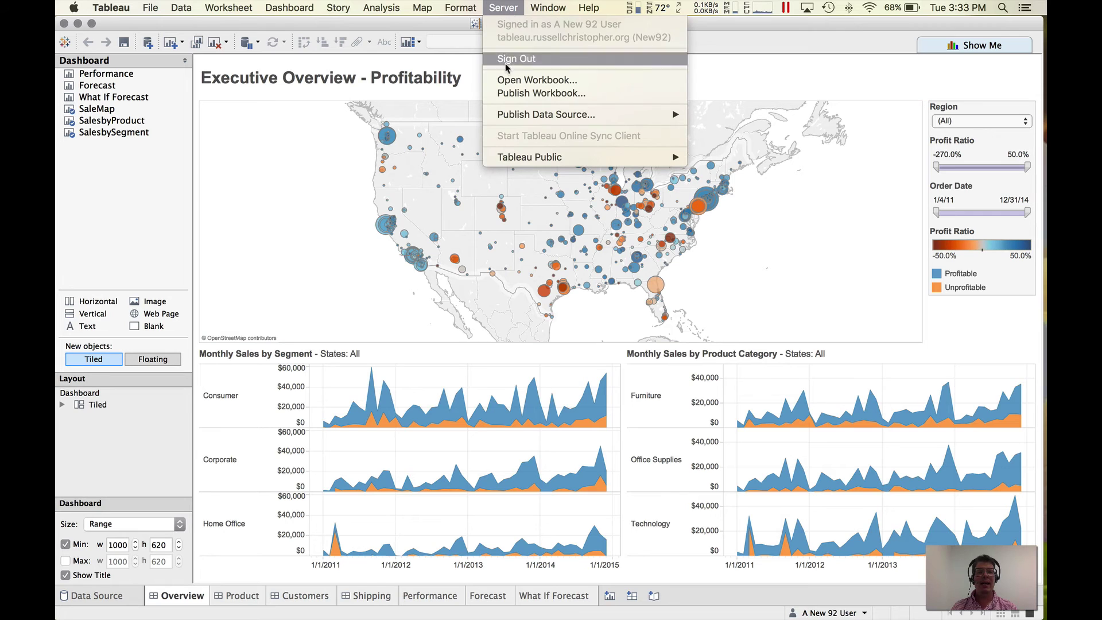
{"action": "left_click", "coordinate": [507, 94]}
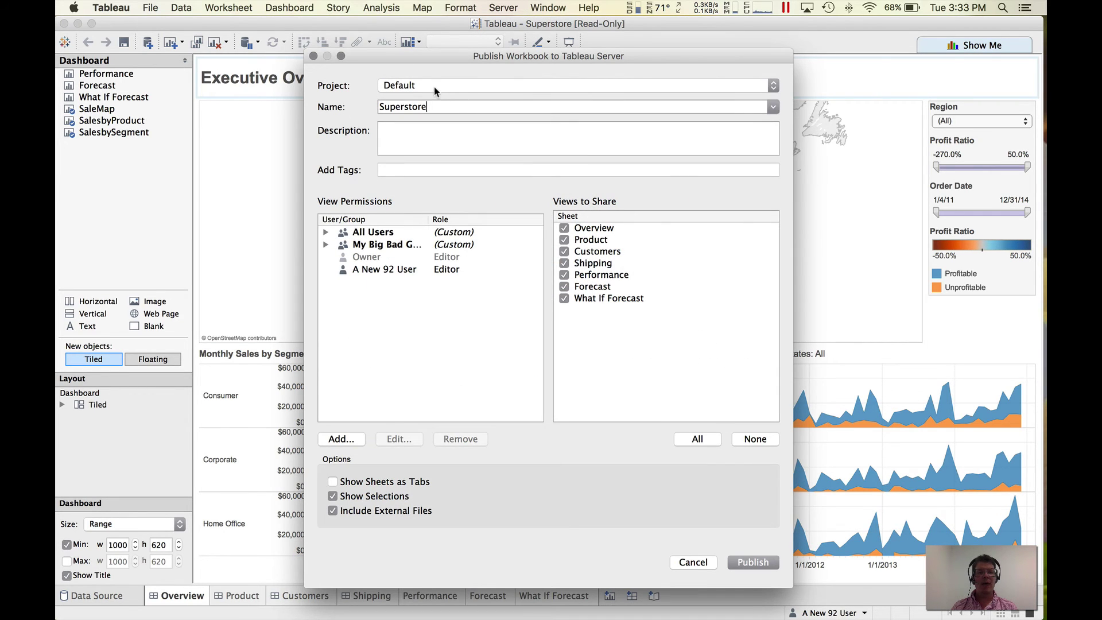
{"action": "left_click", "coordinate": [434, 85]}
{"action": "left_click", "coordinate": [433, 88]}
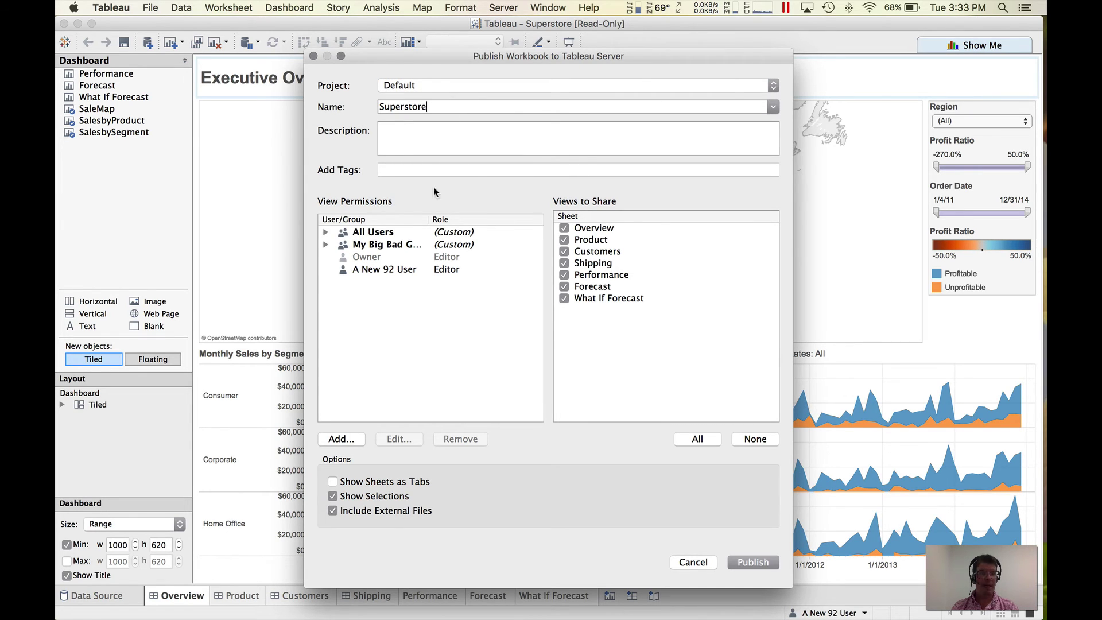
Deny the individual user View, Web Edit, Save, Download/Save As and Delete, then publish.
{"action": "left_click", "coordinate": [404, 263]}
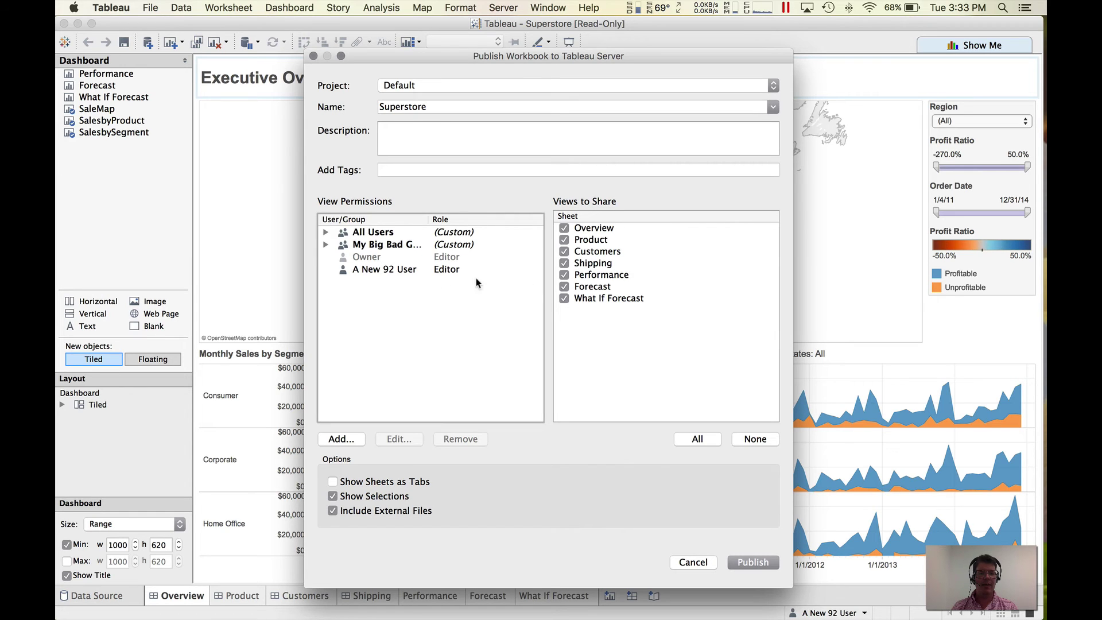
{"action": "left_click", "coordinate": [378, 271]}
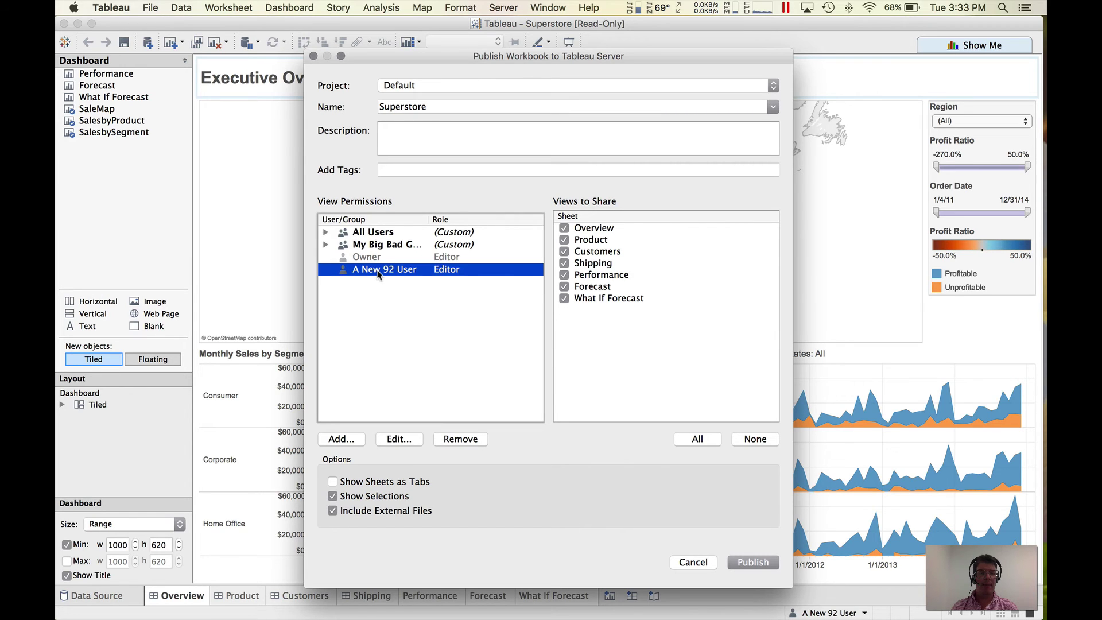
{"action": "left_click", "coordinate": [395, 446]}
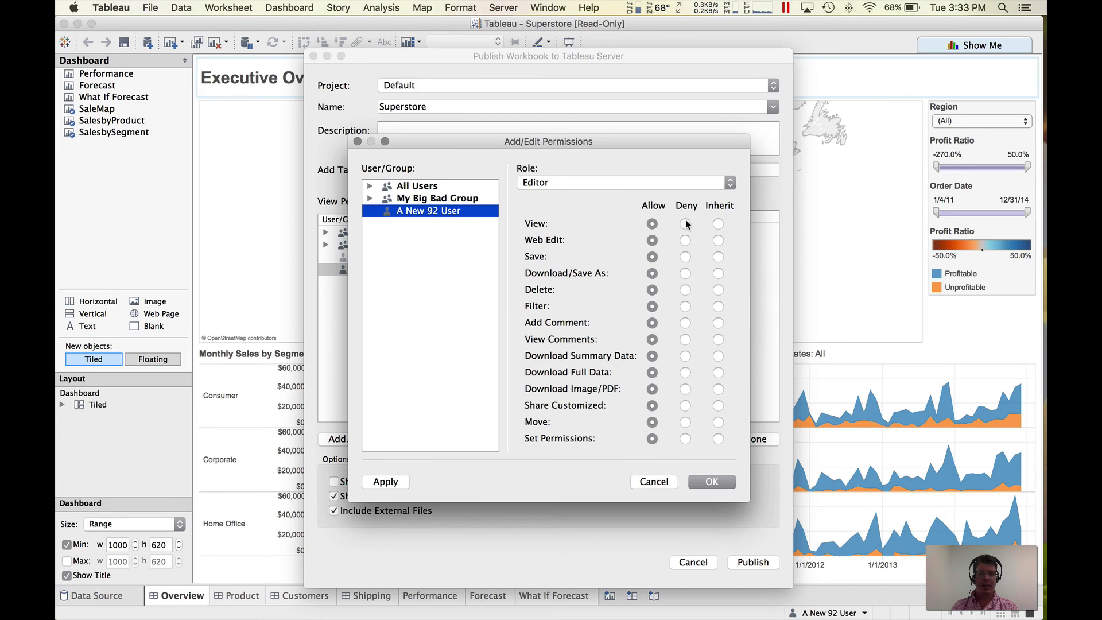
{"action": "left_click", "coordinate": [685, 224]}
{"action": "left_click", "coordinate": [686, 240]}
{"action": "left_click", "coordinate": [686, 256]}
{"action": "left_click", "coordinate": [686, 274]}
{"action": "left_click", "coordinate": [686, 290]}
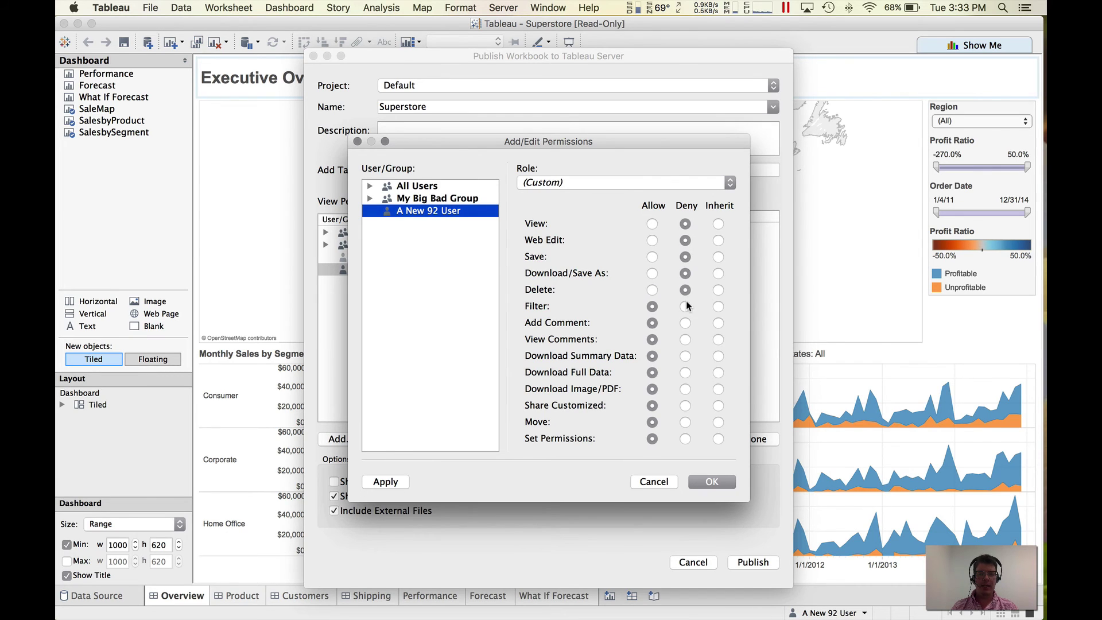
{"action": "left_click", "coordinate": [685, 306]}
{"action": "left_click", "coordinate": [711, 481]}
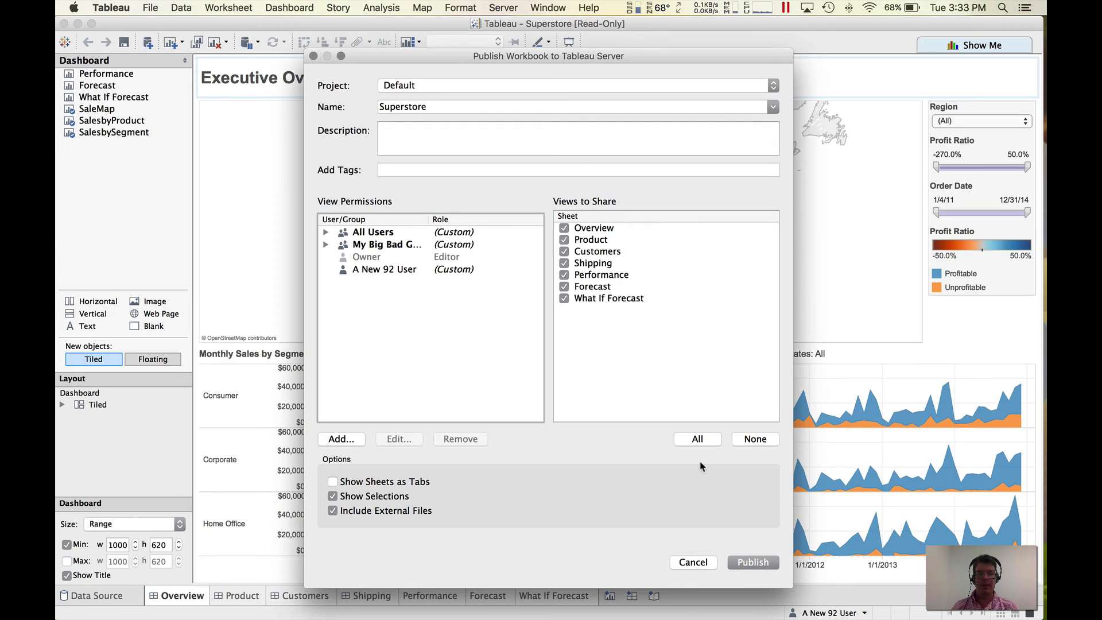
{"action": "left_click", "coordinate": [767, 564]}
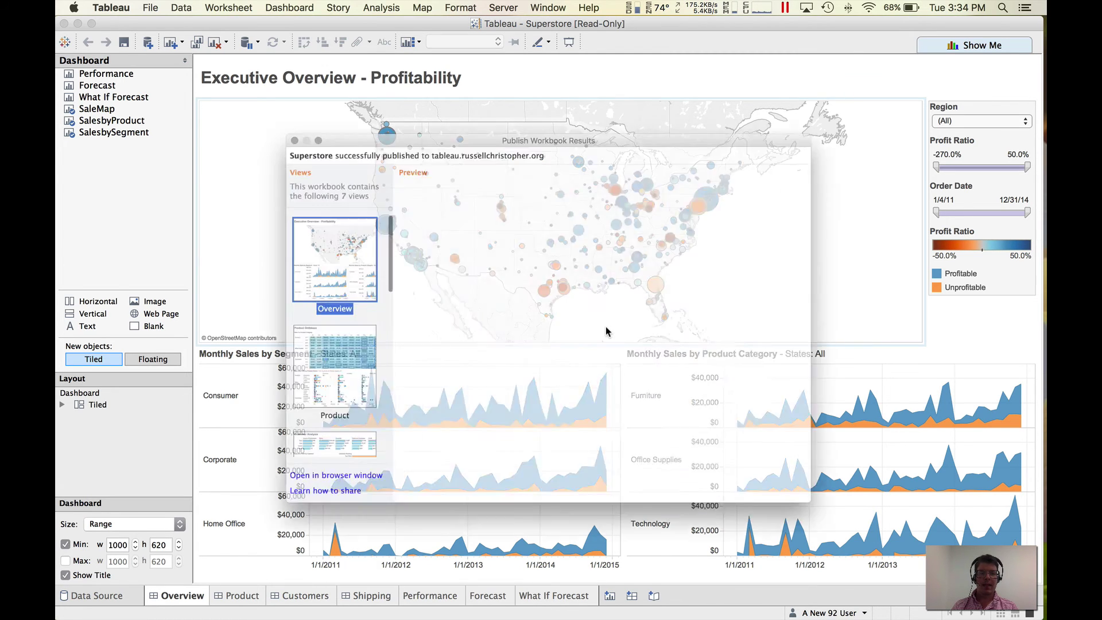
Inspect and close the permission rules of Superstore in the server's default project.
{"action": "key", "text": "super+Tab"}
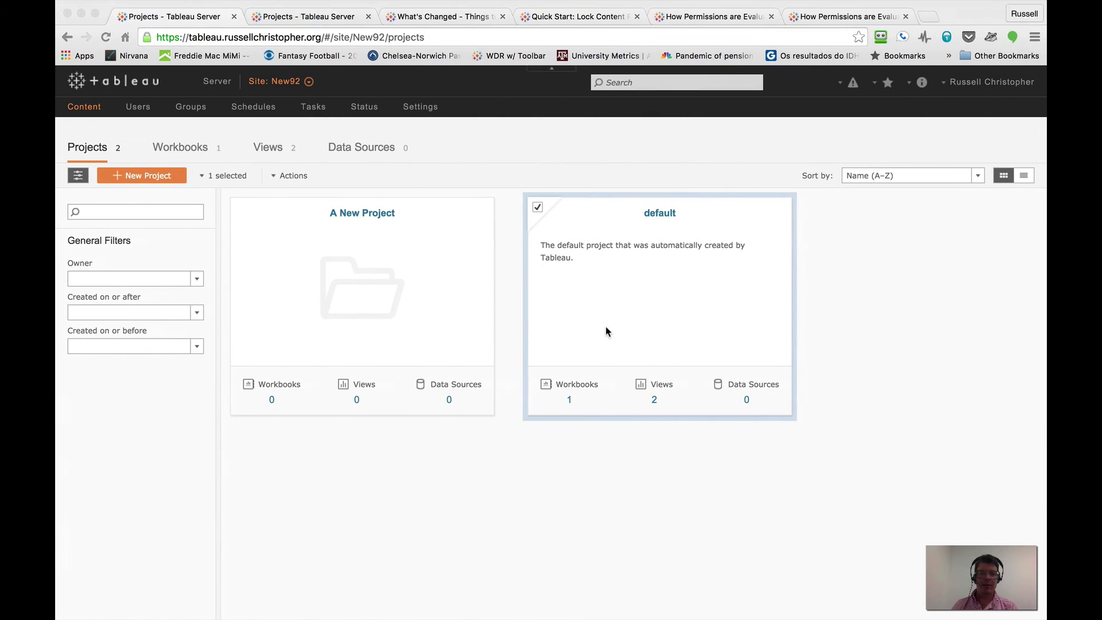
{"action": "left_click", "coordinate": [660, 213]}
{"action": "left_click", "coordinate": [416, 271]}
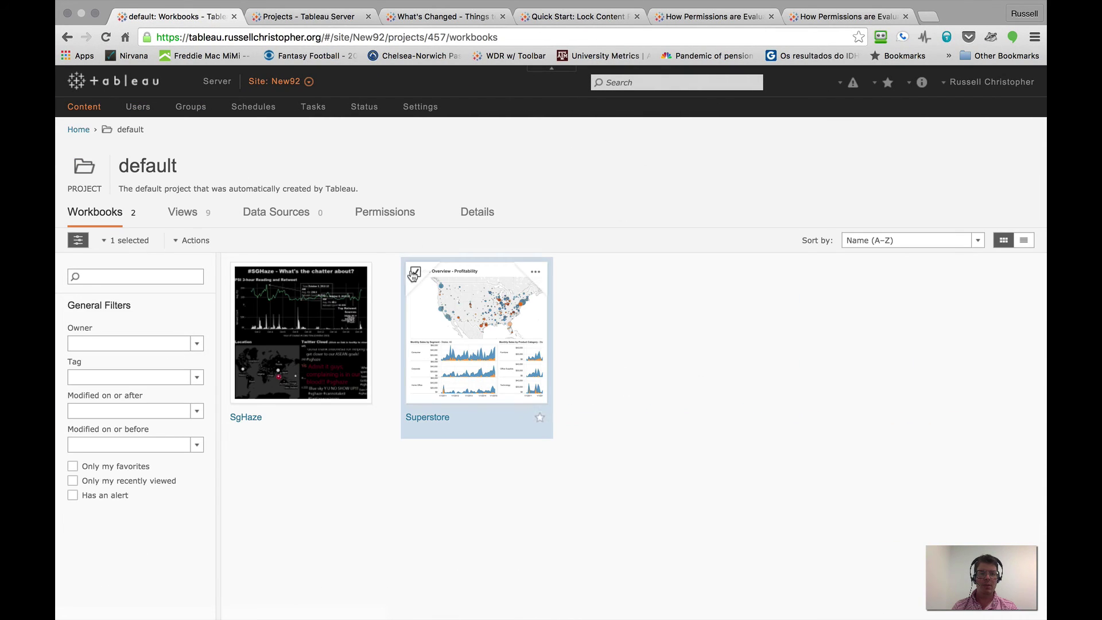
{"action": "left_click", "coordinate": [196, 241]}
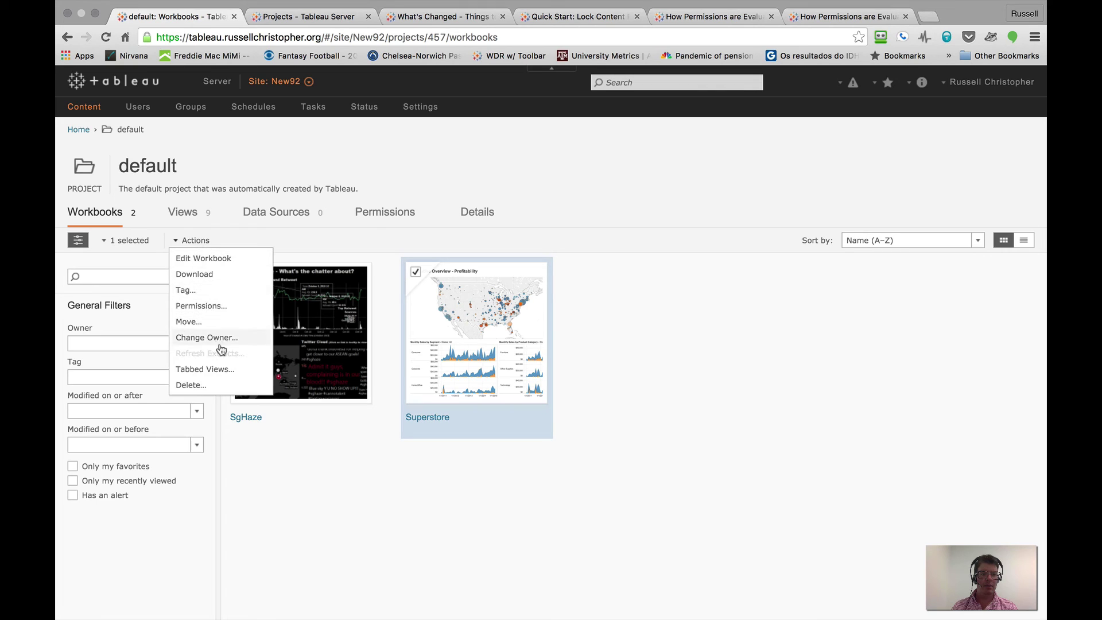
{"action": "left_click", "coordinate": [213, 307]}
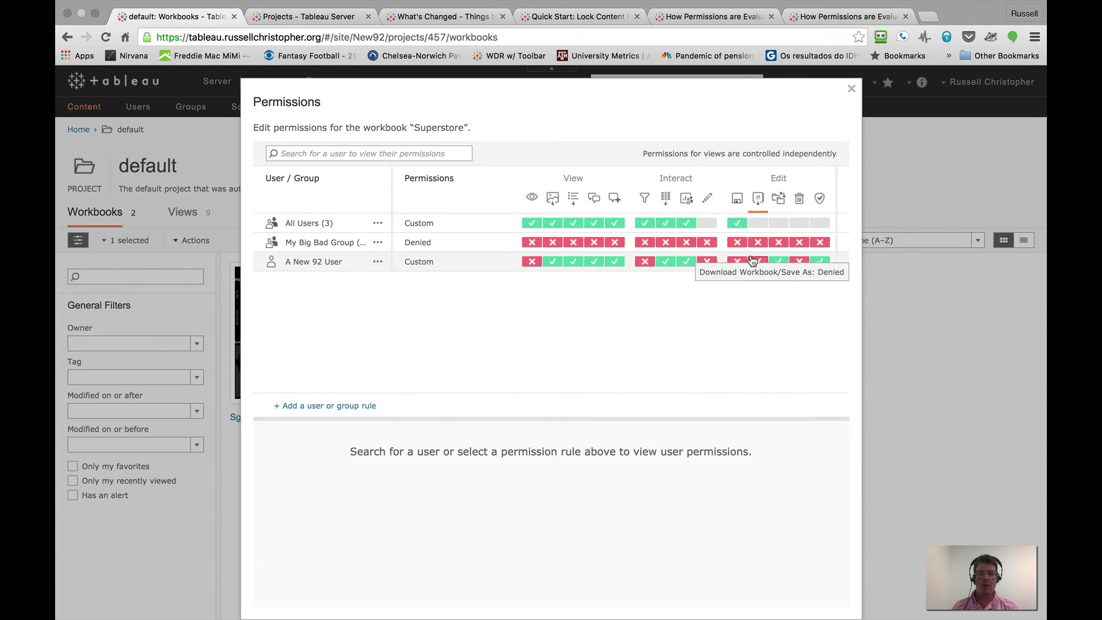
{"action": "left_click", "coordinate": [852, 88]}
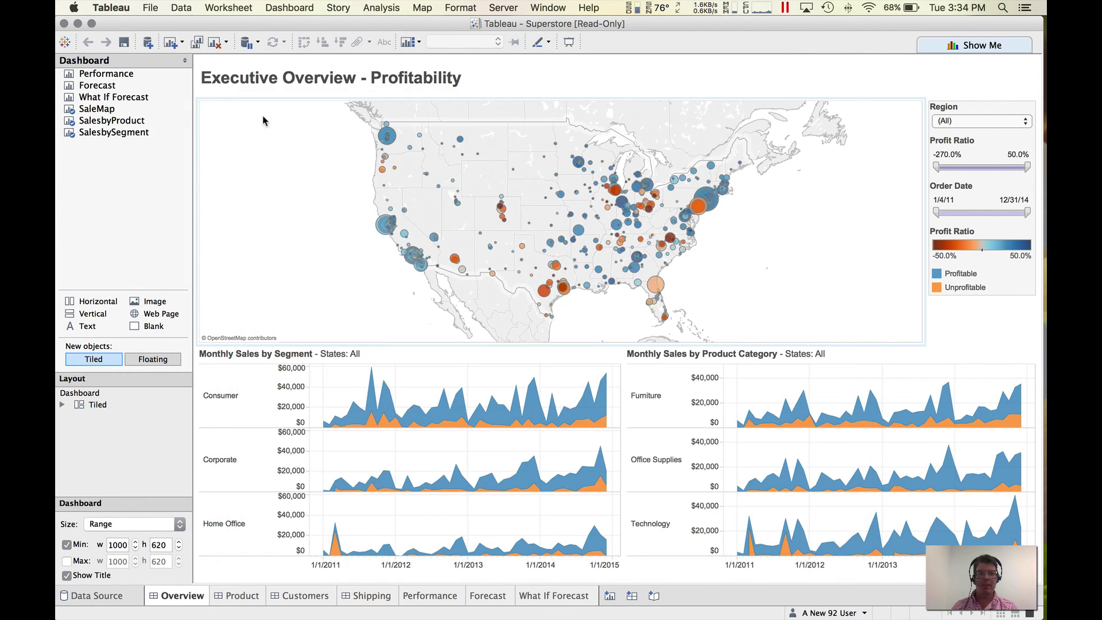
Close the results window and republish Superstore with A New Project as the destination.
{"action": "left_click", "coordinate": [254, 112]}
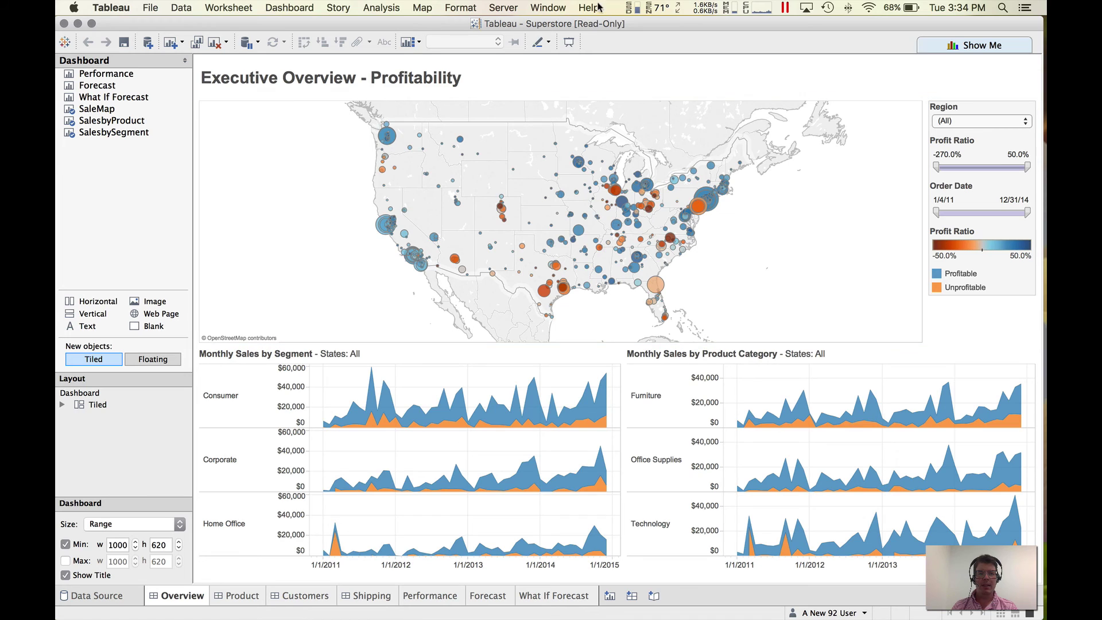
{"action": "left_click", "coordinate": [506, 8]}
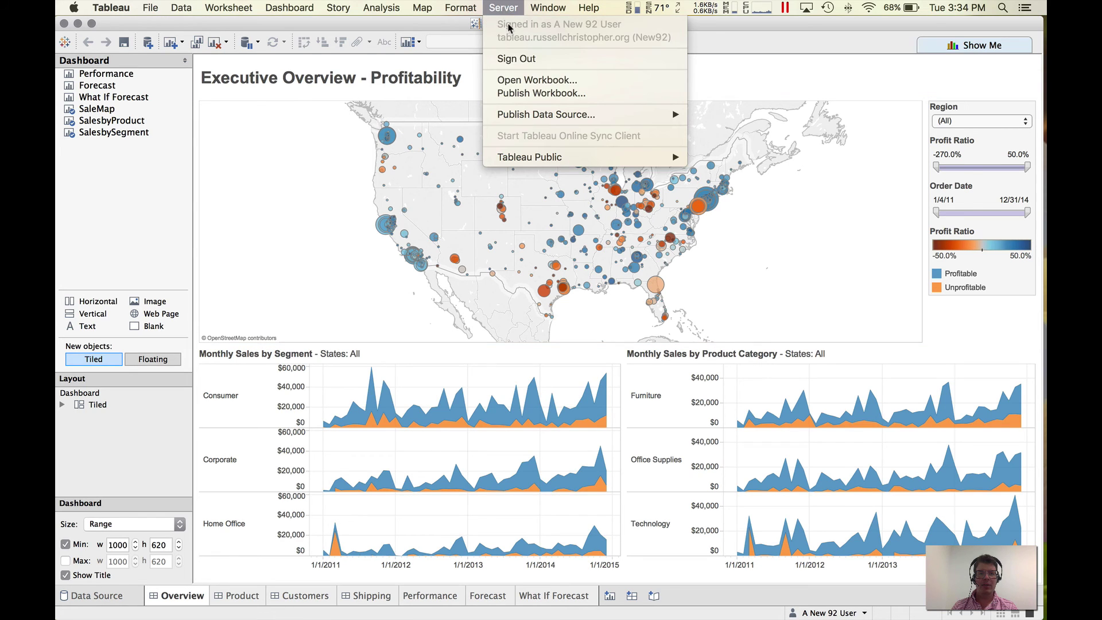
{"action": "left_click", "coordinate": [516, 92]}
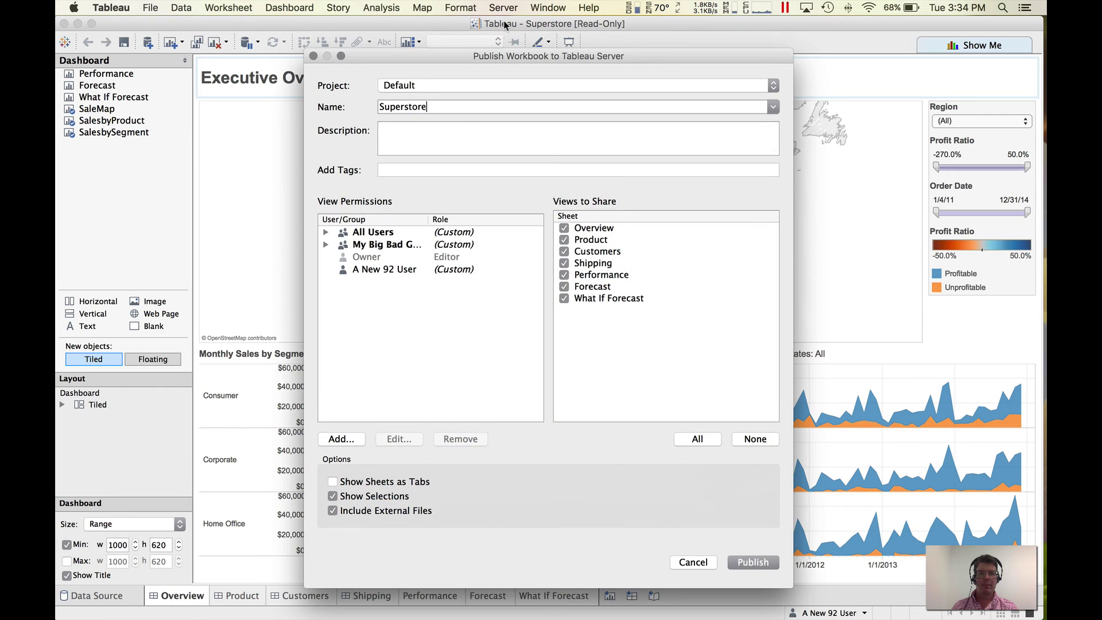
{"action": "left_click", "coordinate": [441, 86]}
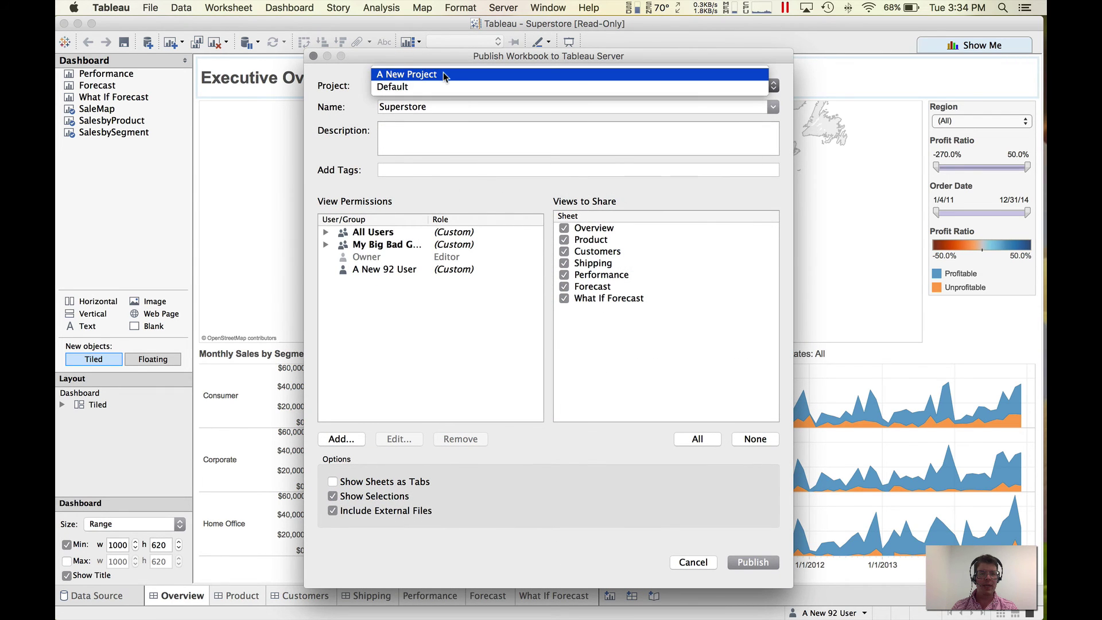
{"action": "left_click", "coordinate": [443, 74]}
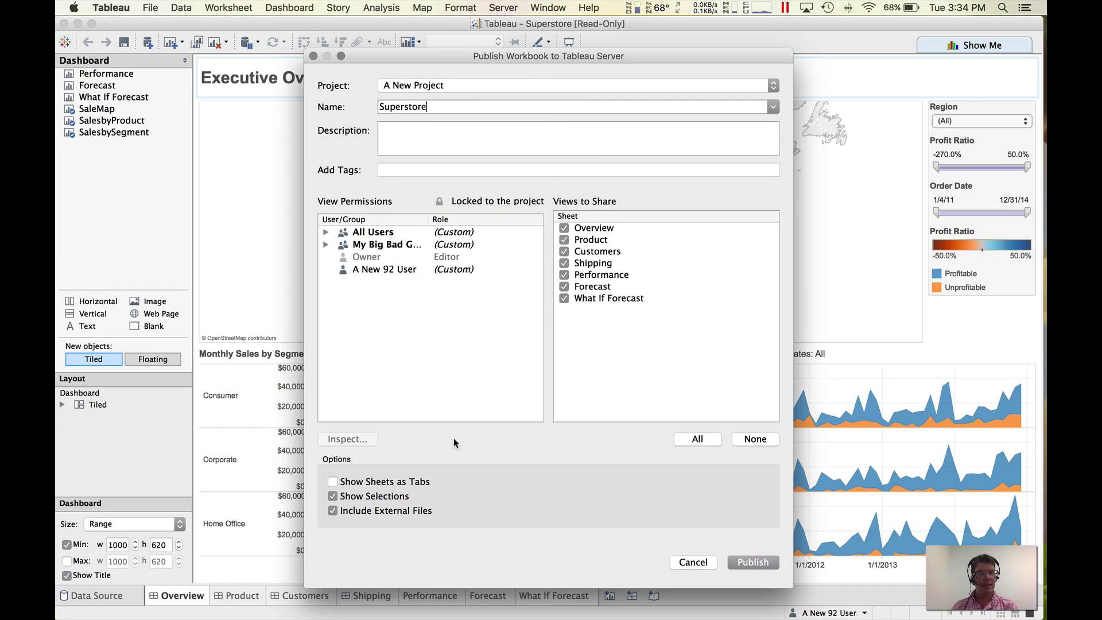
{"action": "left_click", "coordinate": [749, 562]}
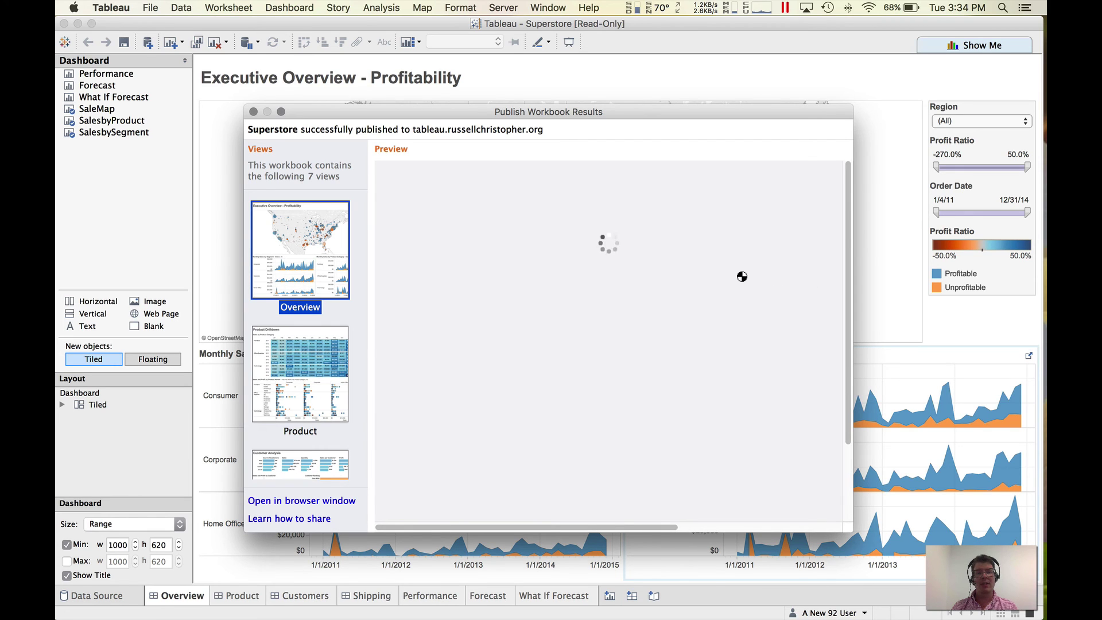
Check the locked permission rules on Superstore in A New Project, then close them.
{"action": "mouse_move", "coordinate": [742, 277]}
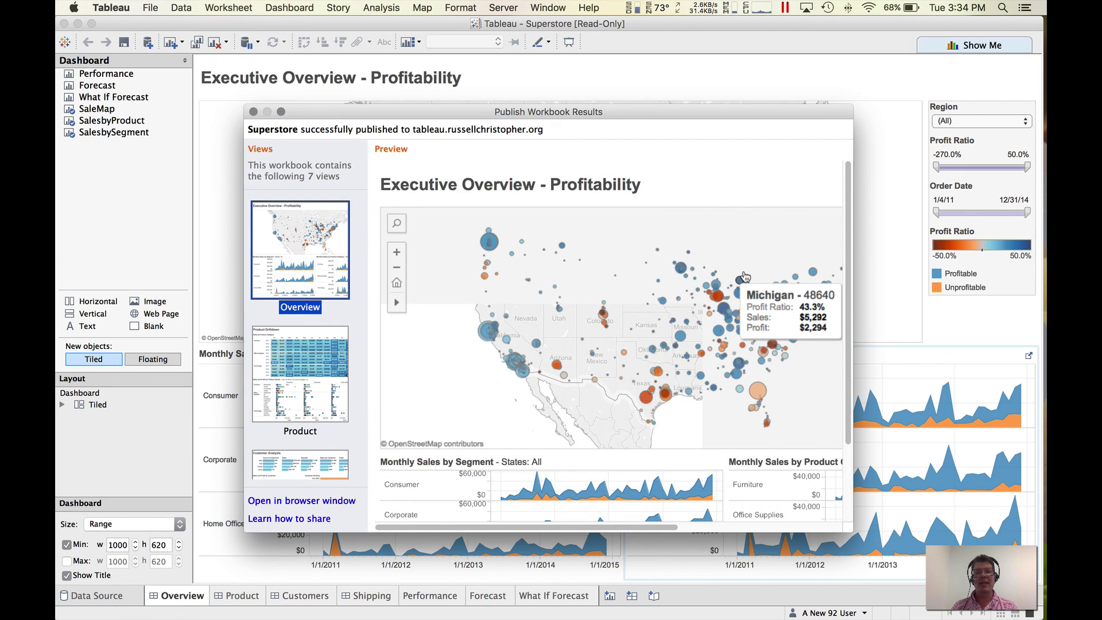
{"action": "key", "text": "super+Tab"}
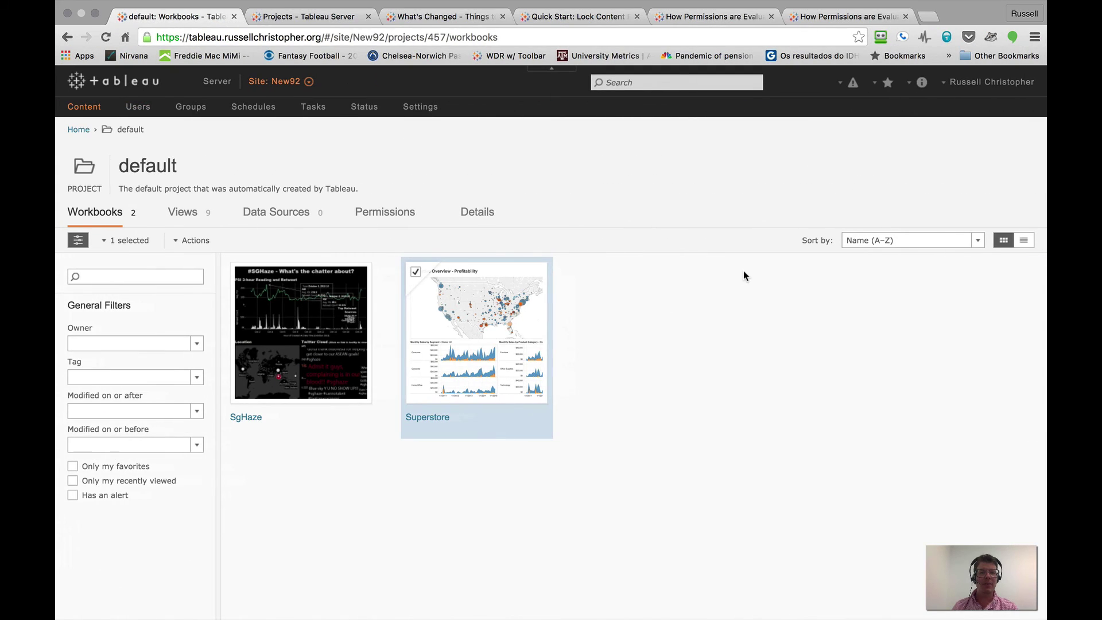
{"action": "mouse_move", "coordinate": [504, 304]}
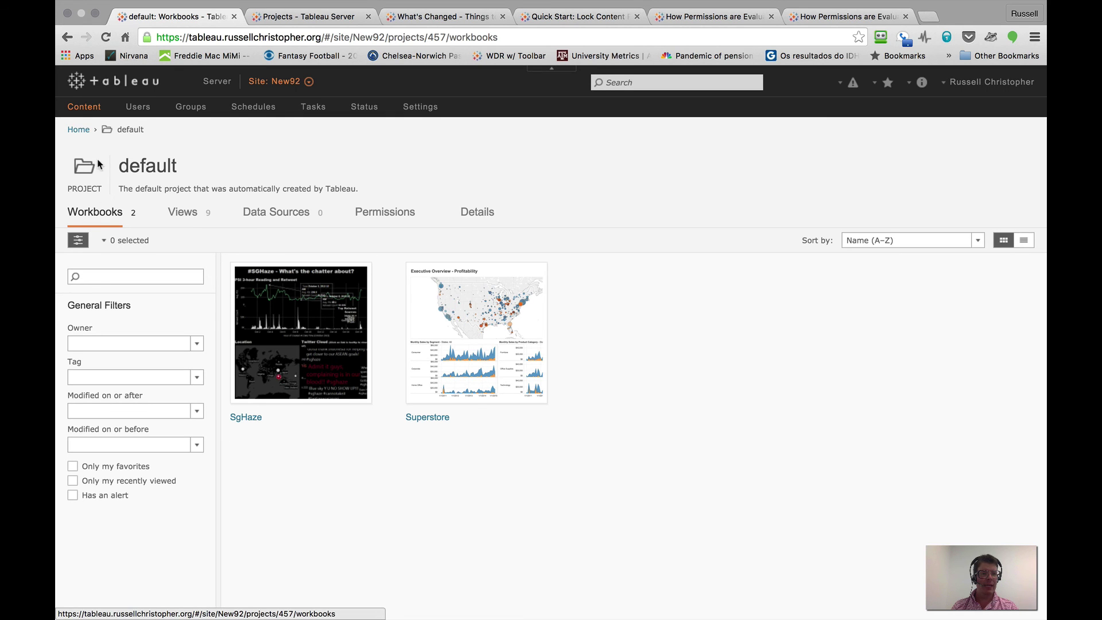
{"action": "left_click", "coordinate": [78, 129]}
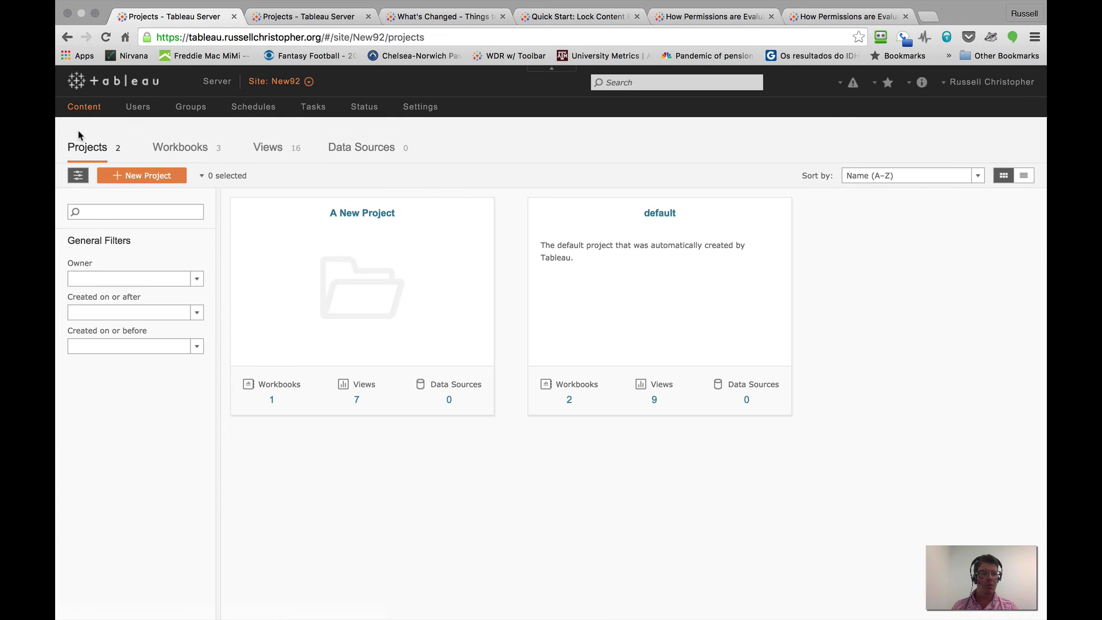
{"action": "left_click", "coordinate": [392, 218]}
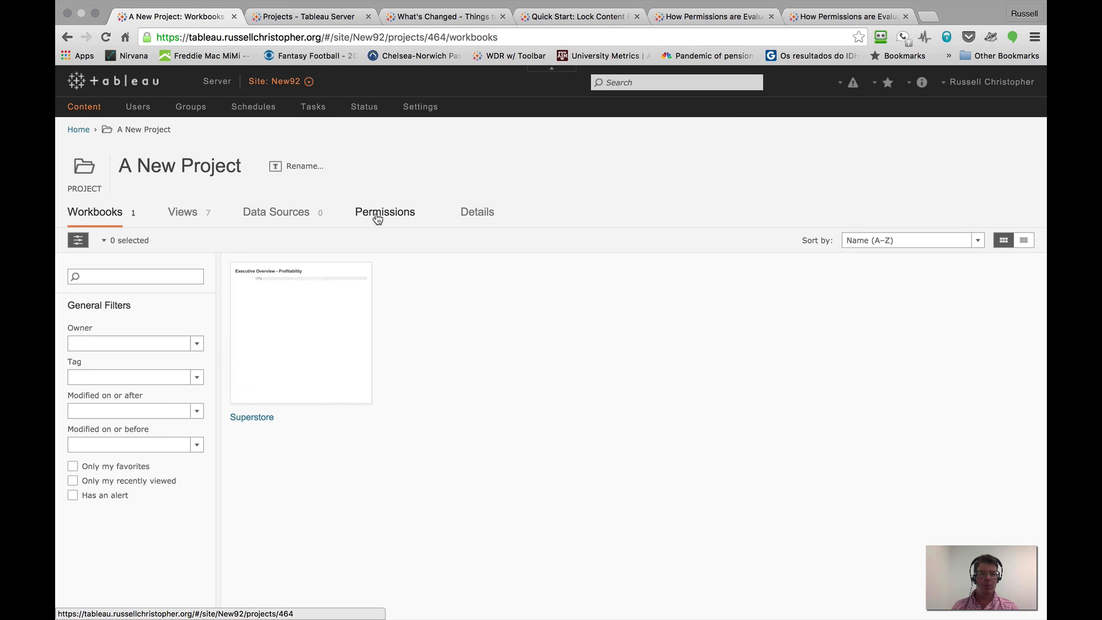
{"action": "left_click", "coordinate": [240, 272]}
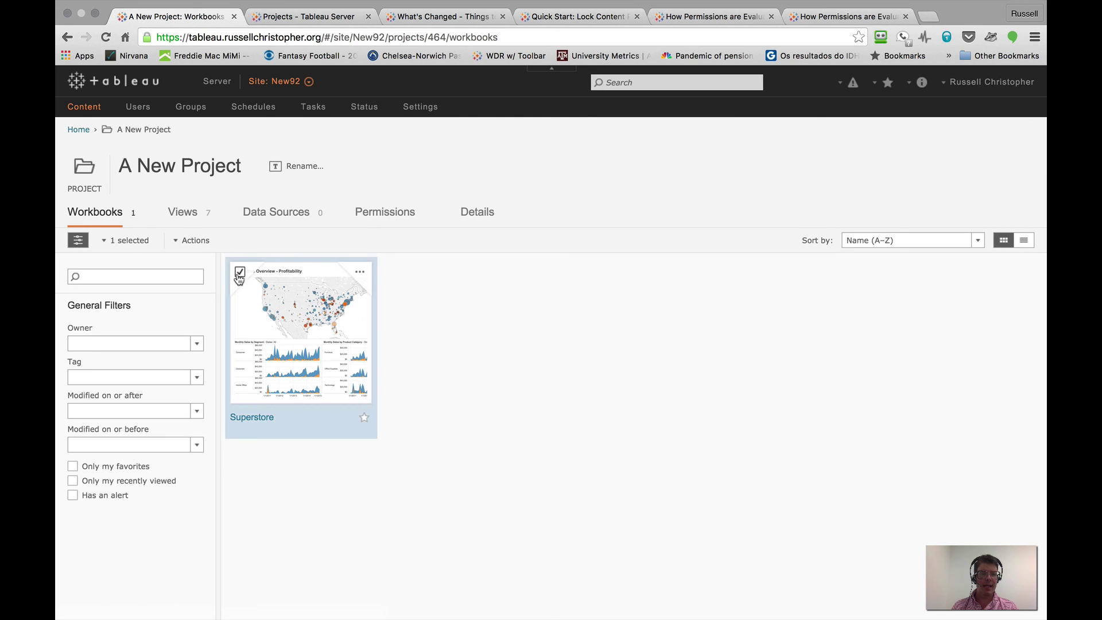
{"action": "left_click", "coordinate": [192, 241]}
{"action": "left_click", "coordinate": [201, 306]}
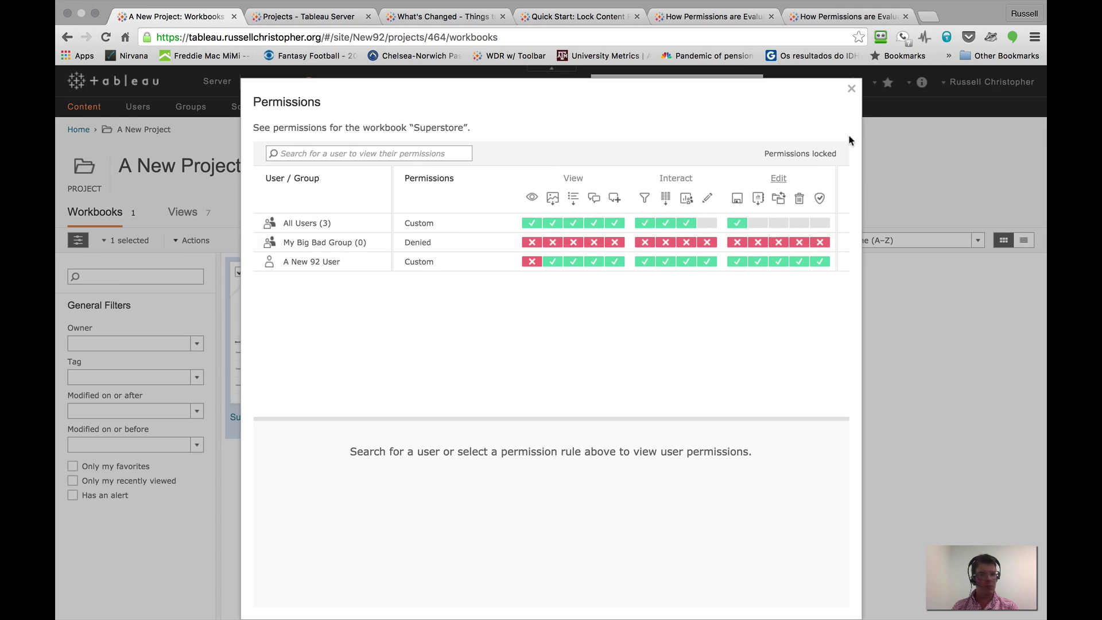
{"action": "left_click", "coordinate": [852, 88]}
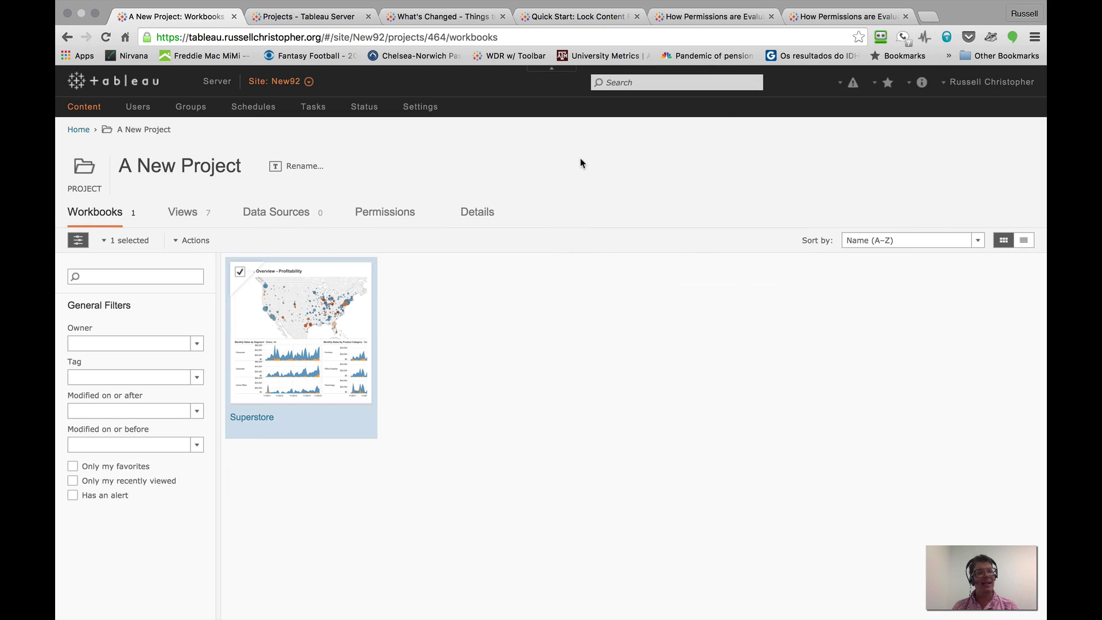
Show the Tableau Server 9.2 'How Permissions are Evaluated' help page with its flow diagram.
{"action": "left_click", "coordinate": [716, 17]}
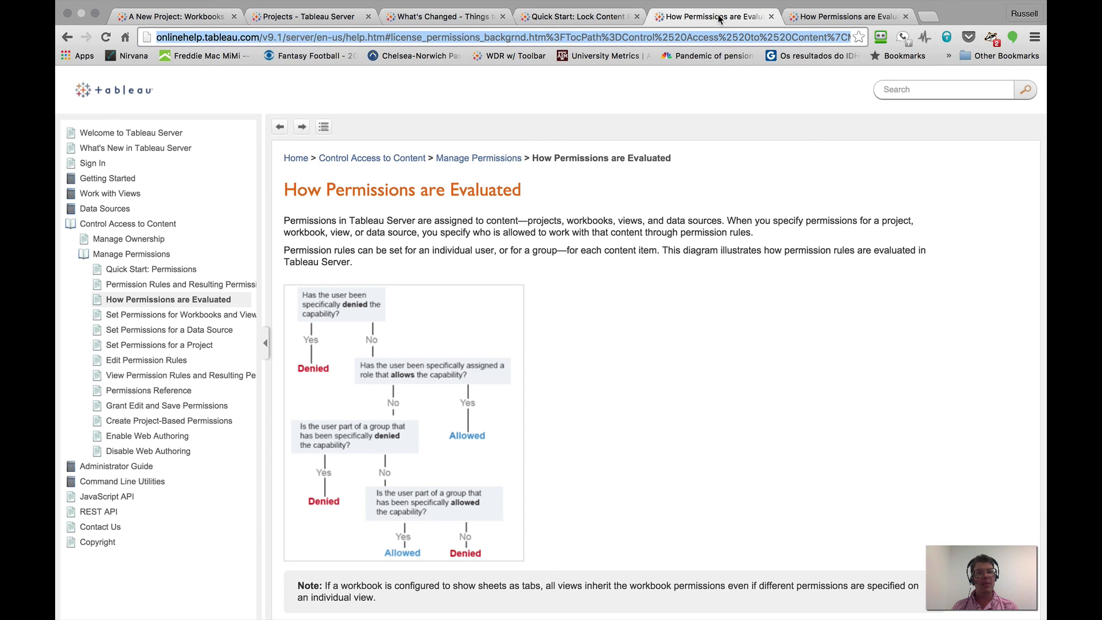
{"action": "left_click", "coordinate": [813, 21]}
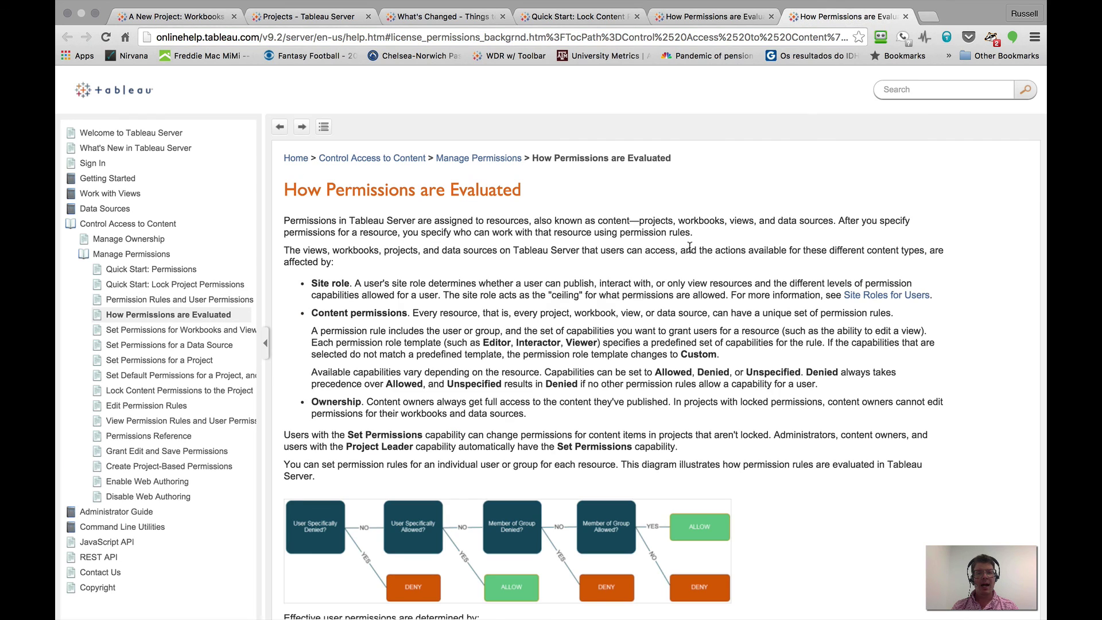